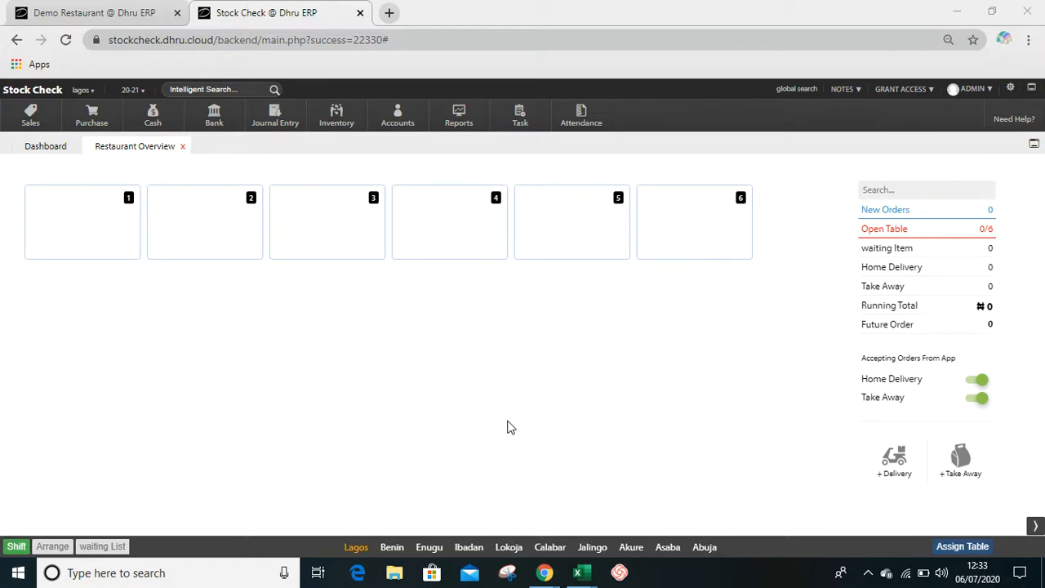
Step: Go to product management and start a bulk product entry from the BEER group
click(1011, 89)
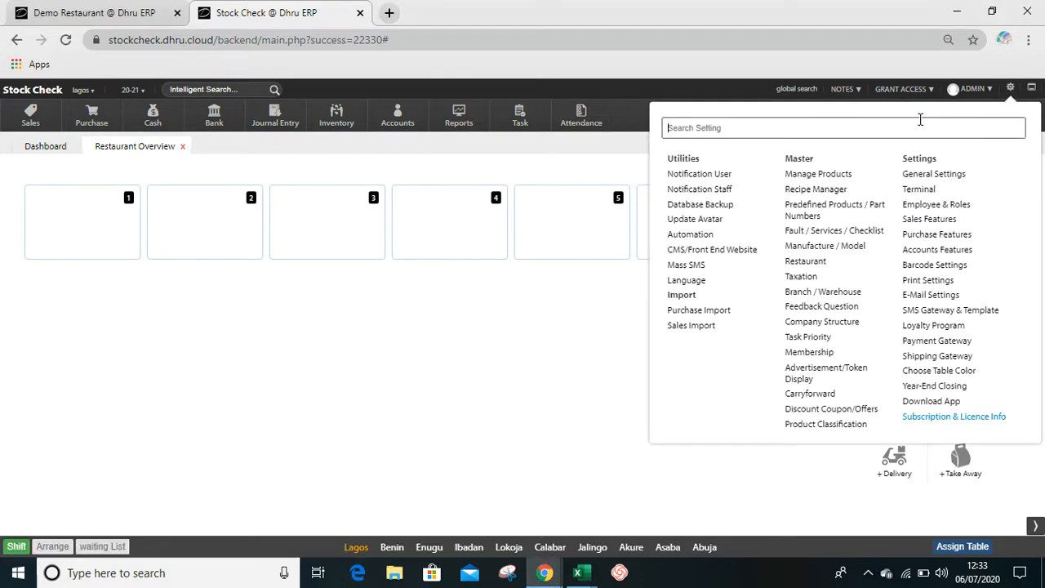
click(809, 175)
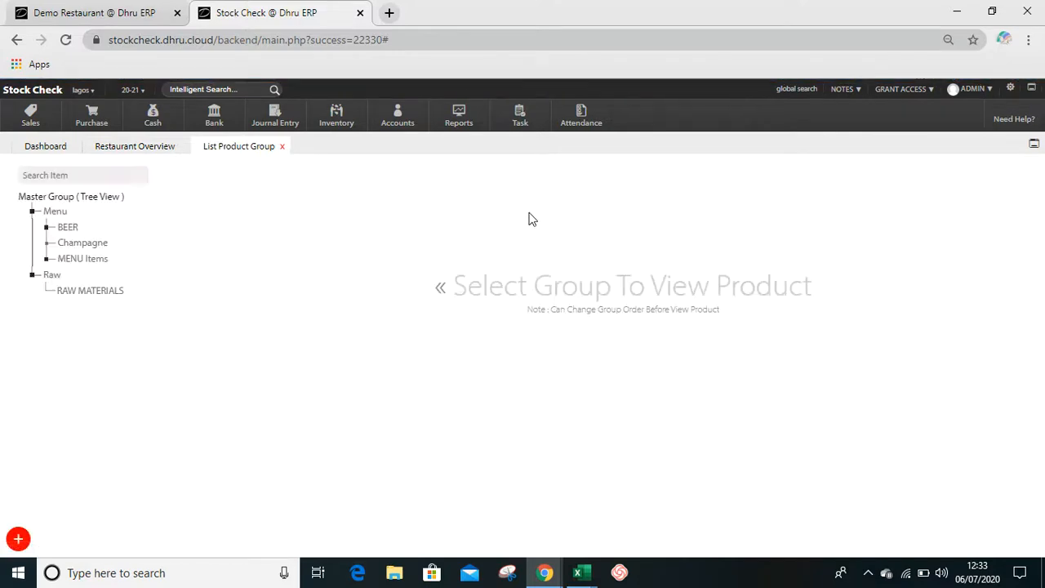
click(107, 228)
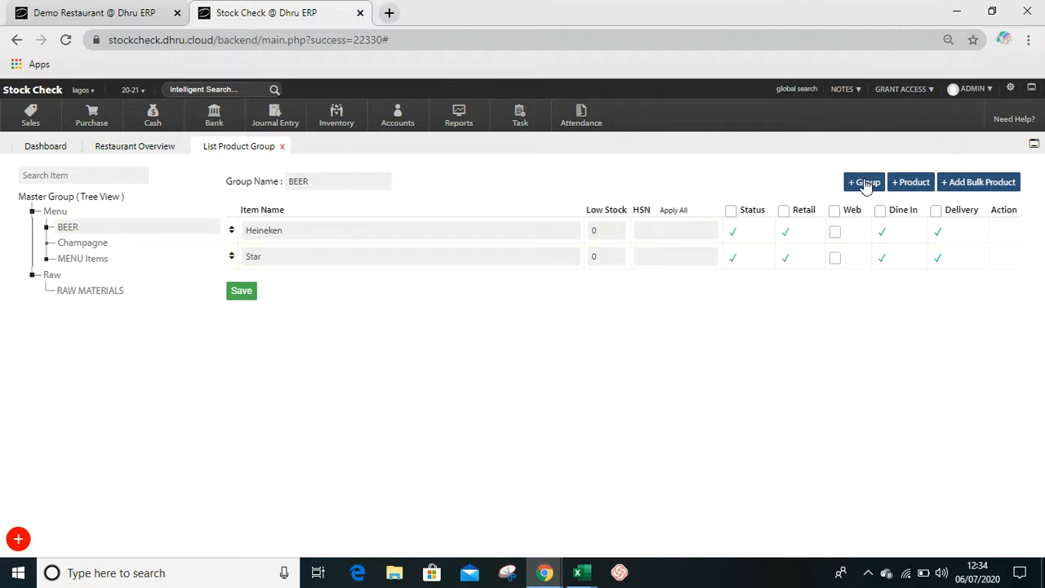
click(989, 184)
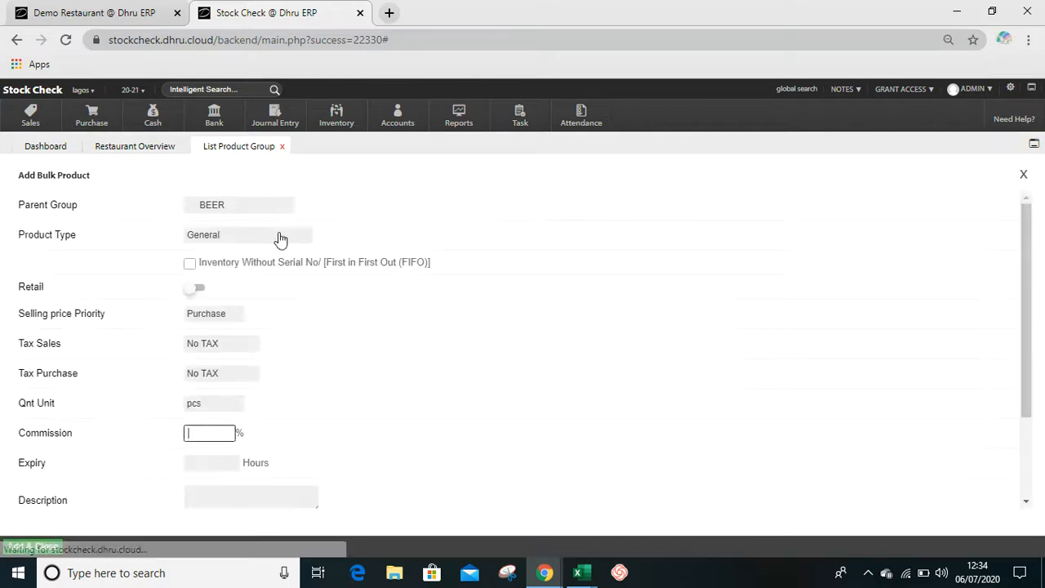
Step: Set the parent group to Menu and the product type to Restaurant, enabling inventory without serial number and retail
click(234, 208)
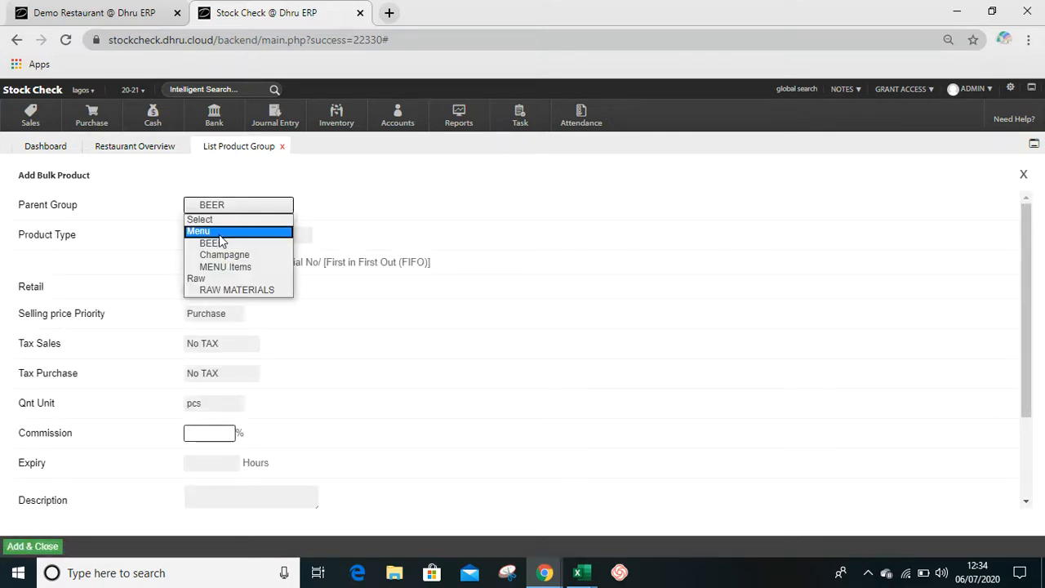
click(219, 235)
click(219, 237)
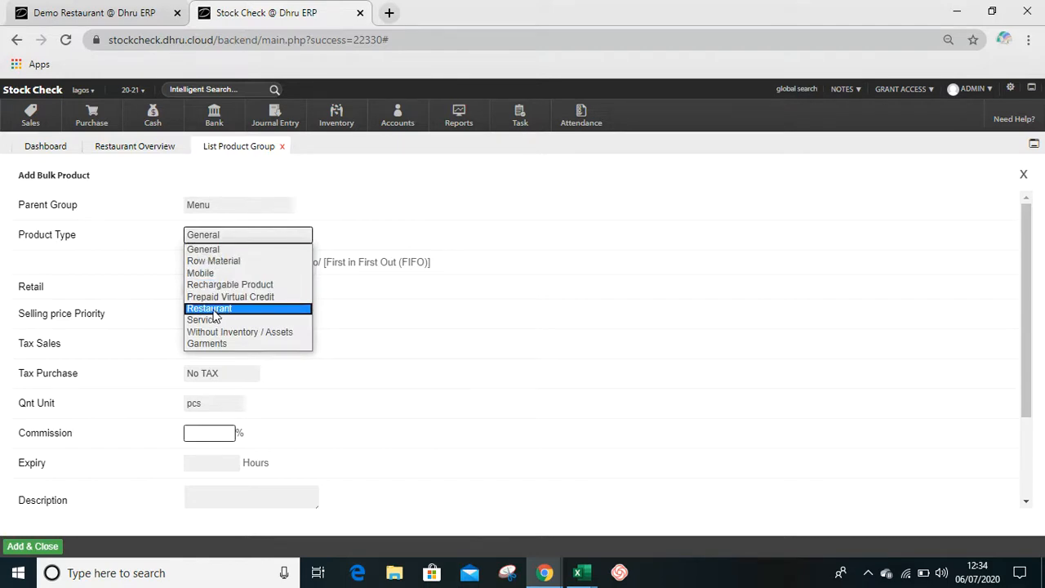
click(214, 308)
click(224, 268)
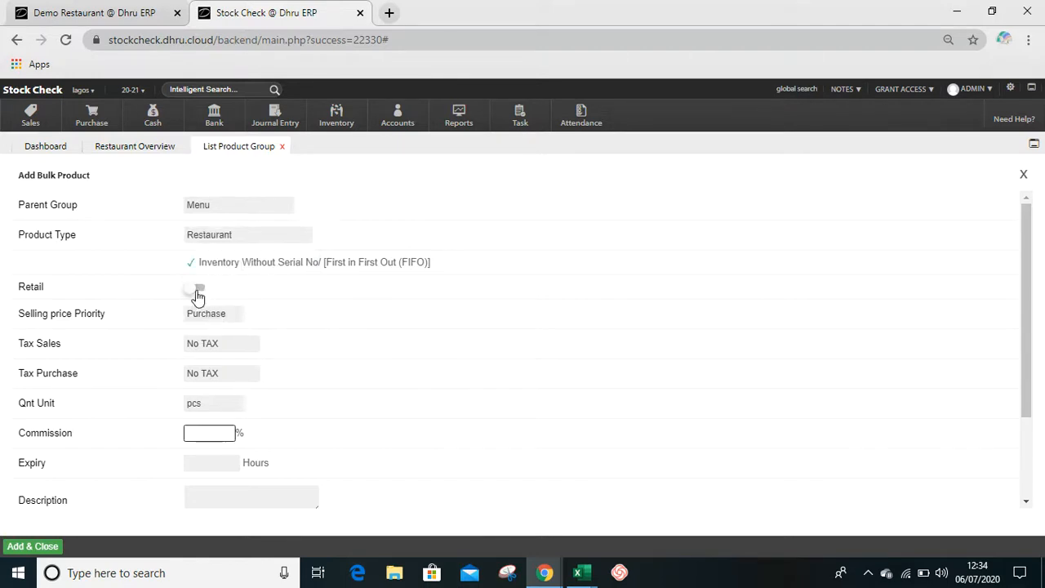
click(196, 291)
Step: Keep pcs as the quantity unit and enter Beans Porridge at a price of 900 under the existing MENU Items group
scroll(395, 367, down, 2)
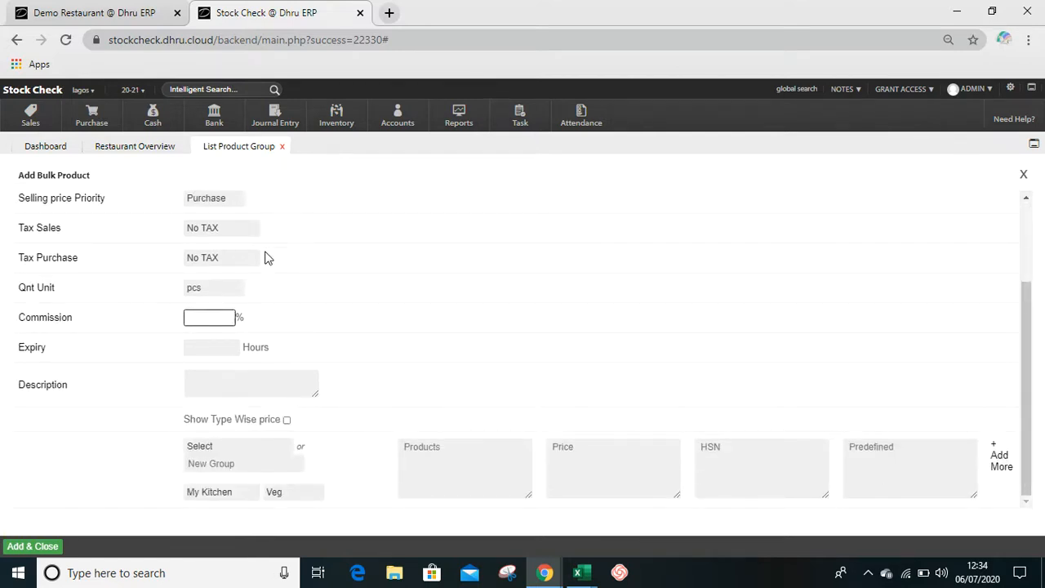
click(210, 289)
click(210, 289)
click(220, 448)
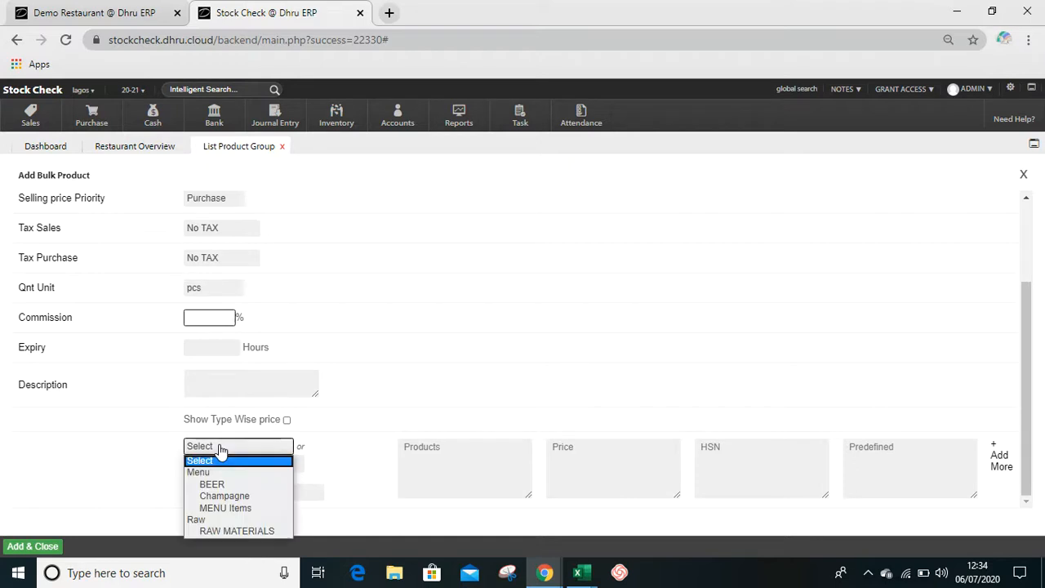
click(222, 508)
click(456, 455)
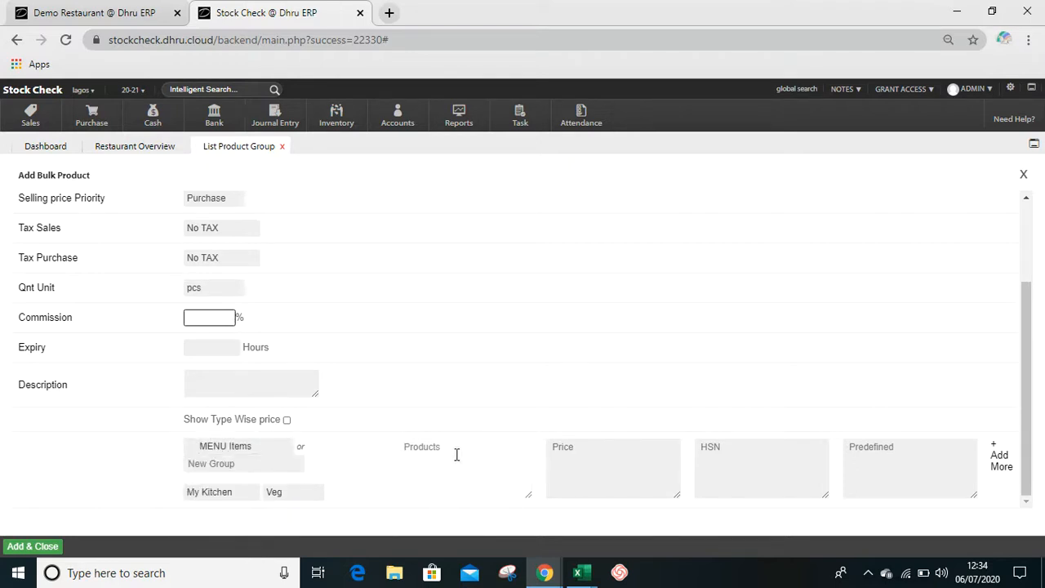
text(Beans Porridge)
click(576, 461)
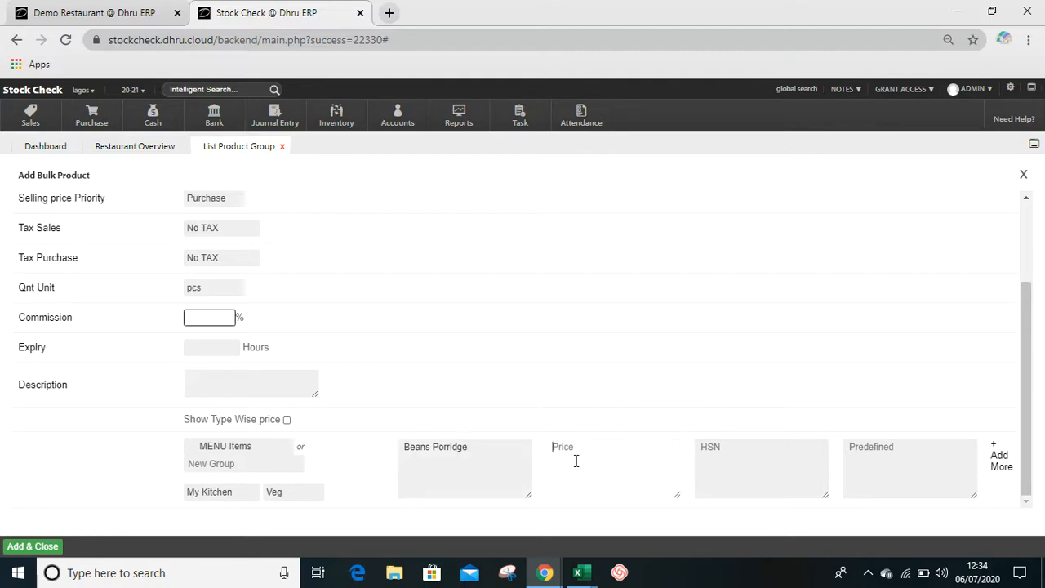
text(900)
Step: Add another product row and assign it to a new group named BEER VIP
click(1004, 462)
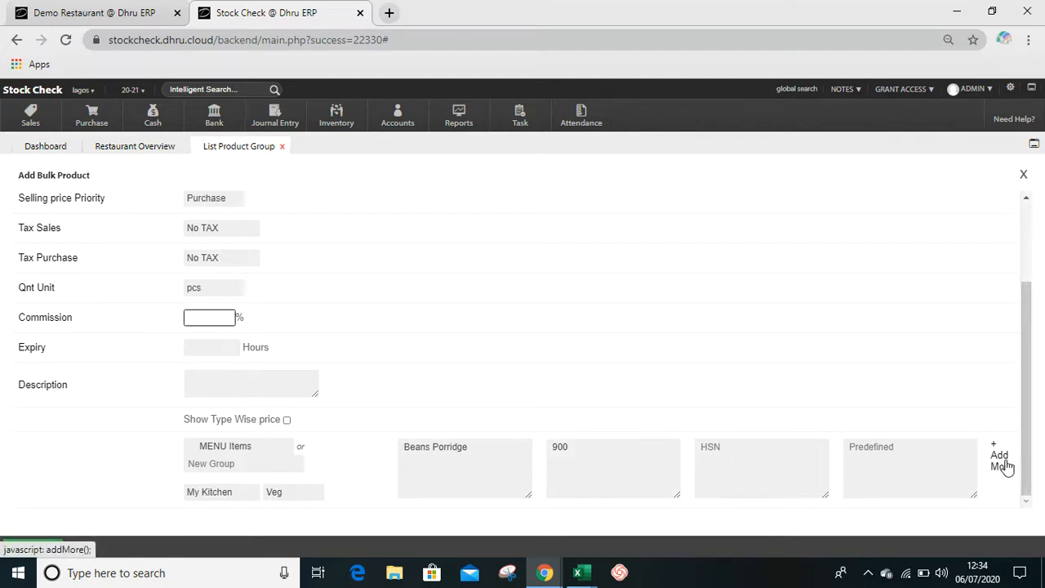
click(1027, 502)
click(1026, 504)
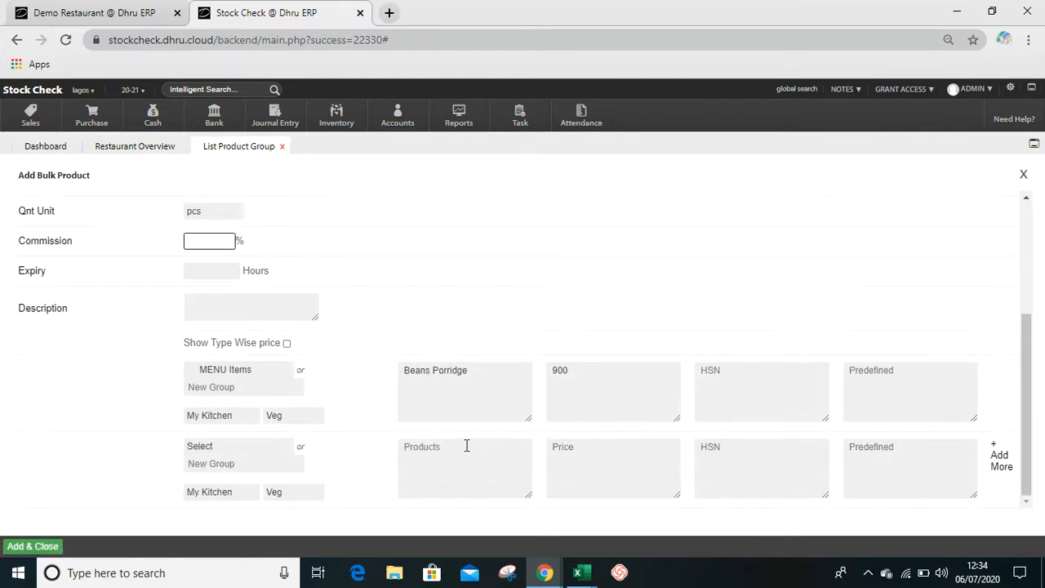
click(250, 464)
text(BBER)
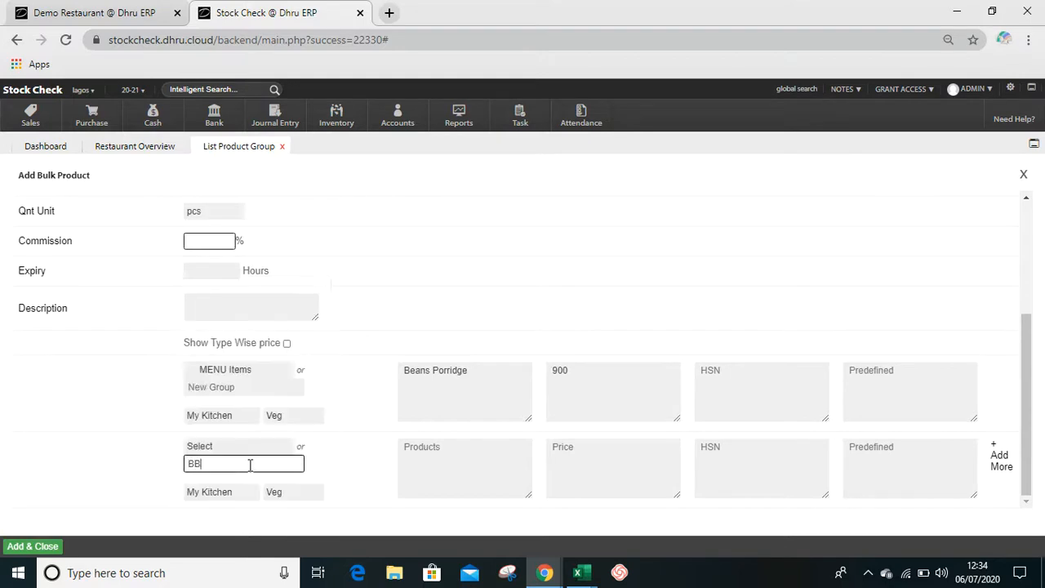
key(BackSpace)
key(BackSpace)
key(BackSpace)
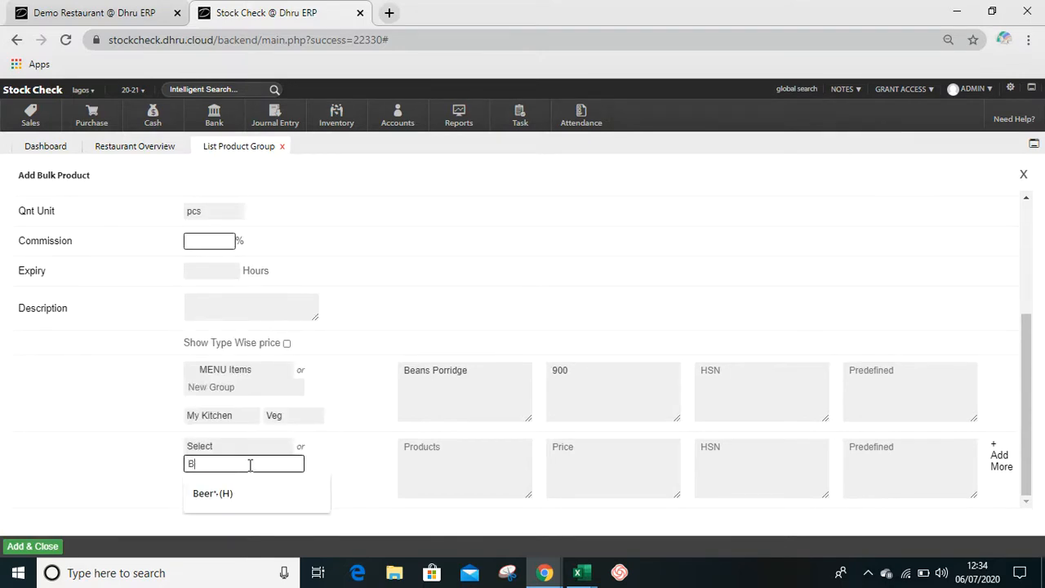
text(EER V)
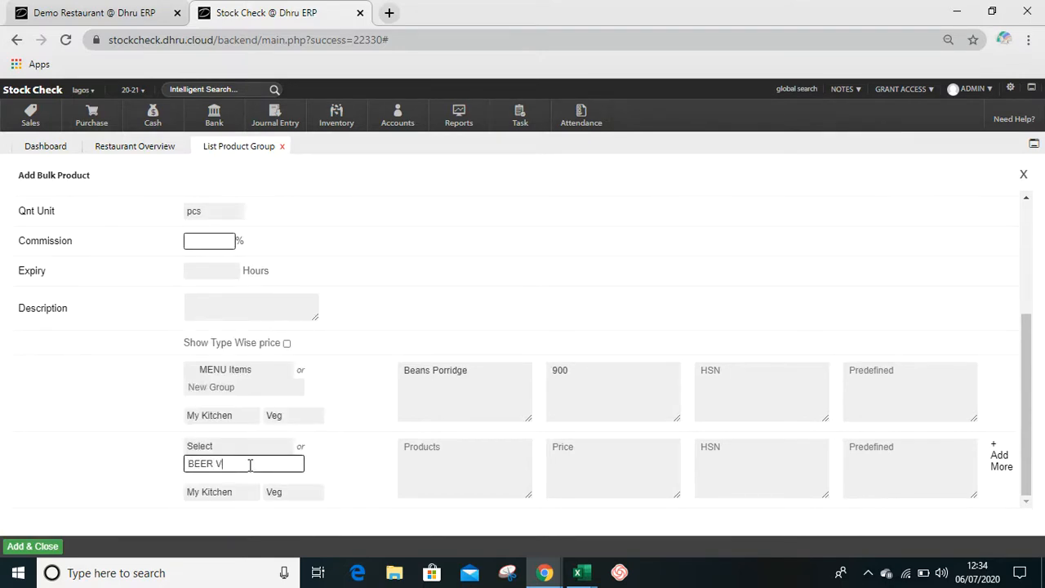
text(IP)
Step: Enter Heineken VIP as the product in the BEER VIP row at a price of 1500
click(467, 455)
text(Hein)
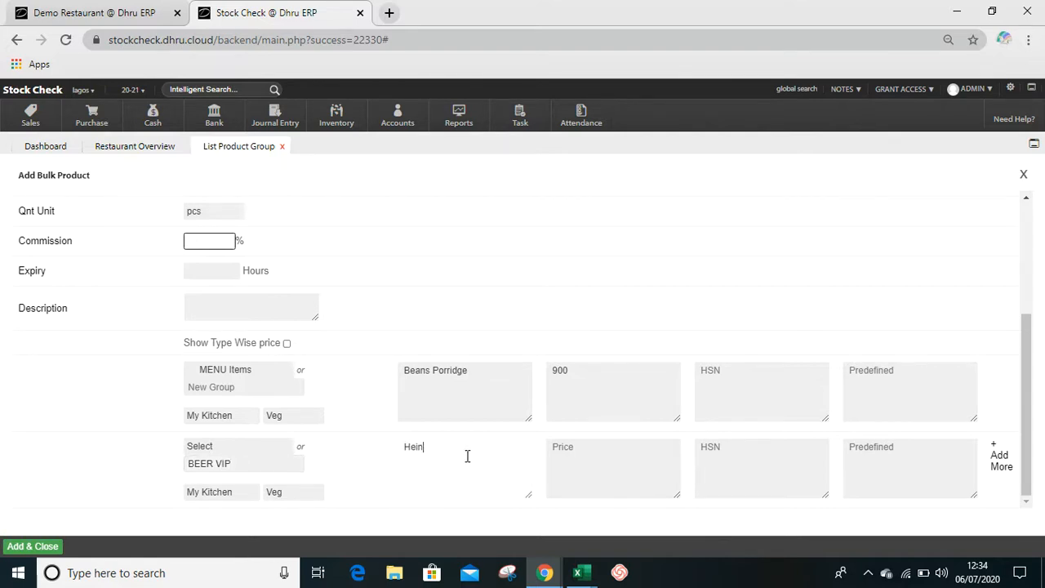
text(eken VIPP)
key(BackSpace)
click(574, 452)
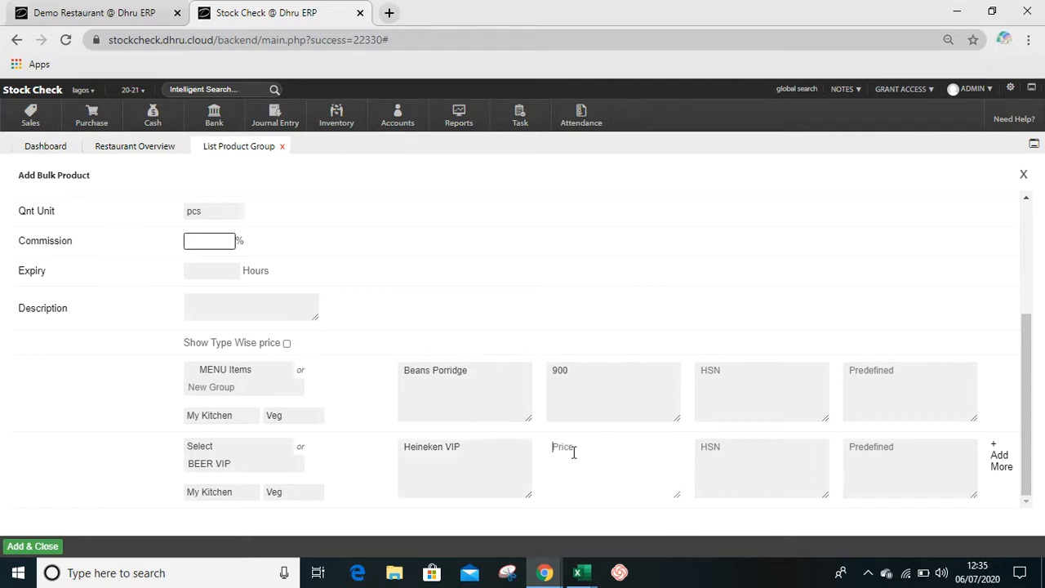
text(1500)
Step: Review and save the bulk products, and view the contents of the BEER VIP group
click(335, 219)
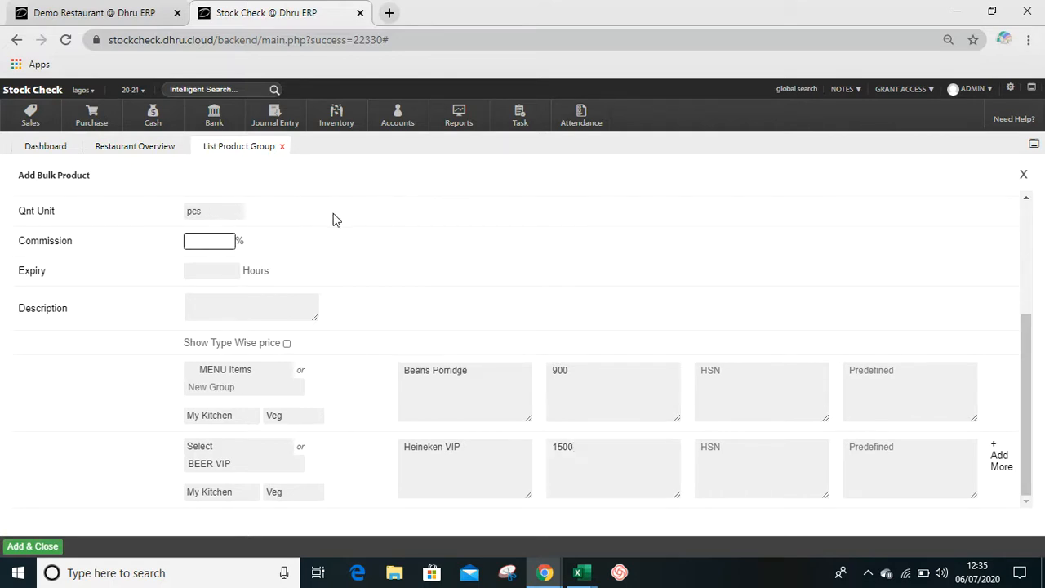
scroll(335, 219, up, 3)
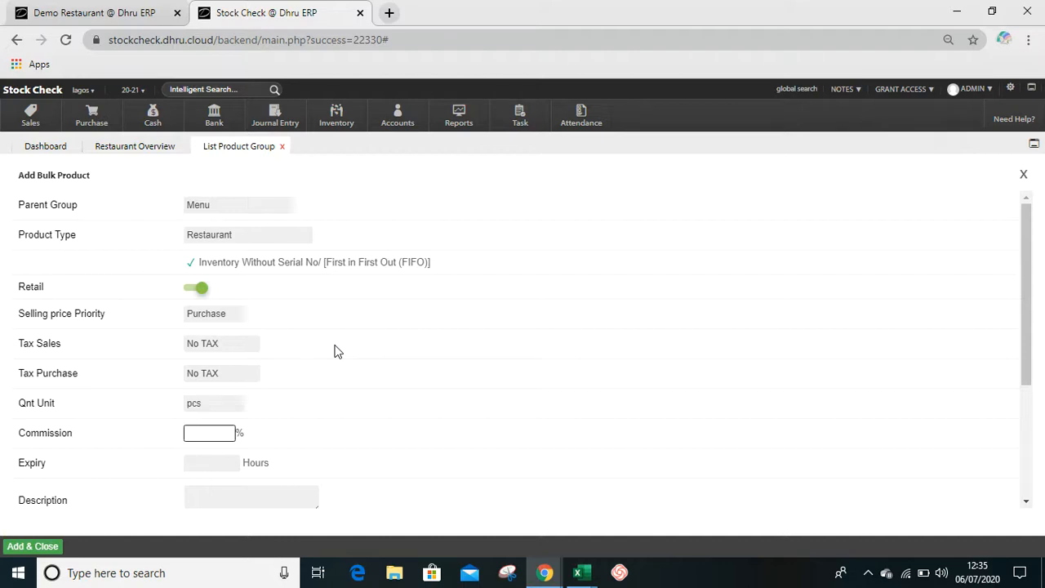
click(33, 547)
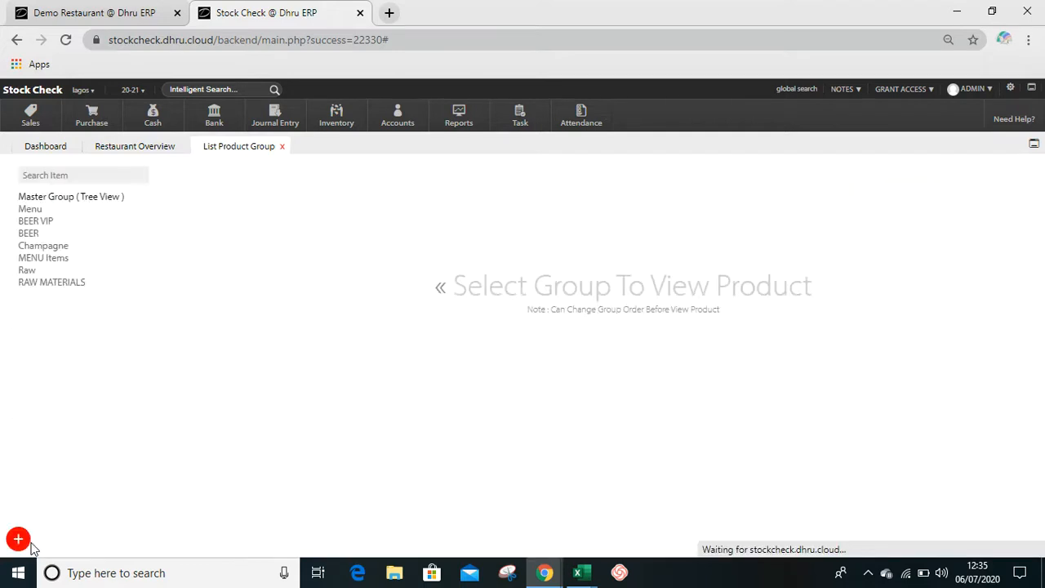
click(100, 232)
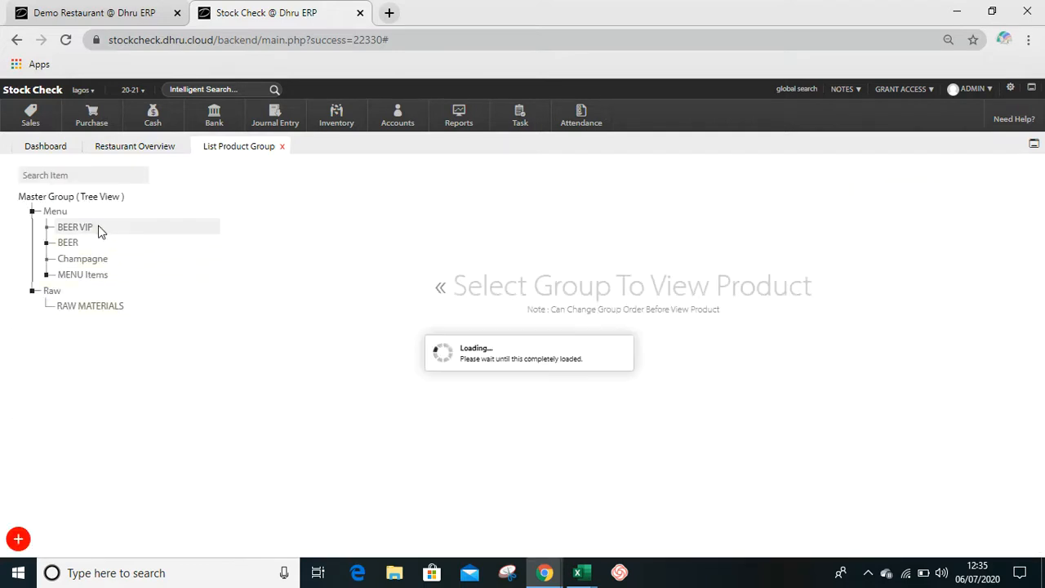
Step: Start a bulk product entry from the RAW MATERIALS group with Row Material as the product type
click(81, 304)
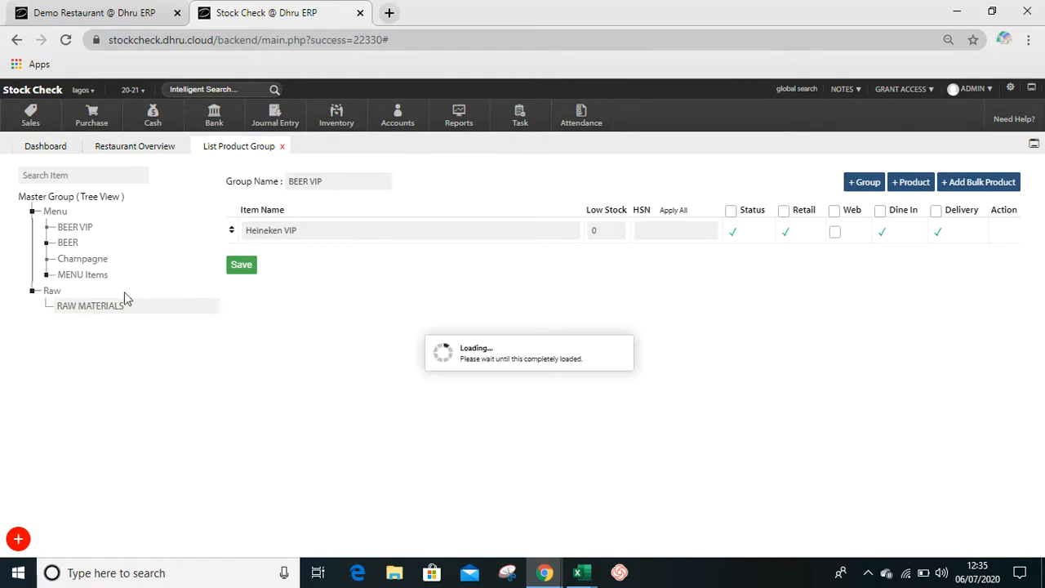
click(998, 181)
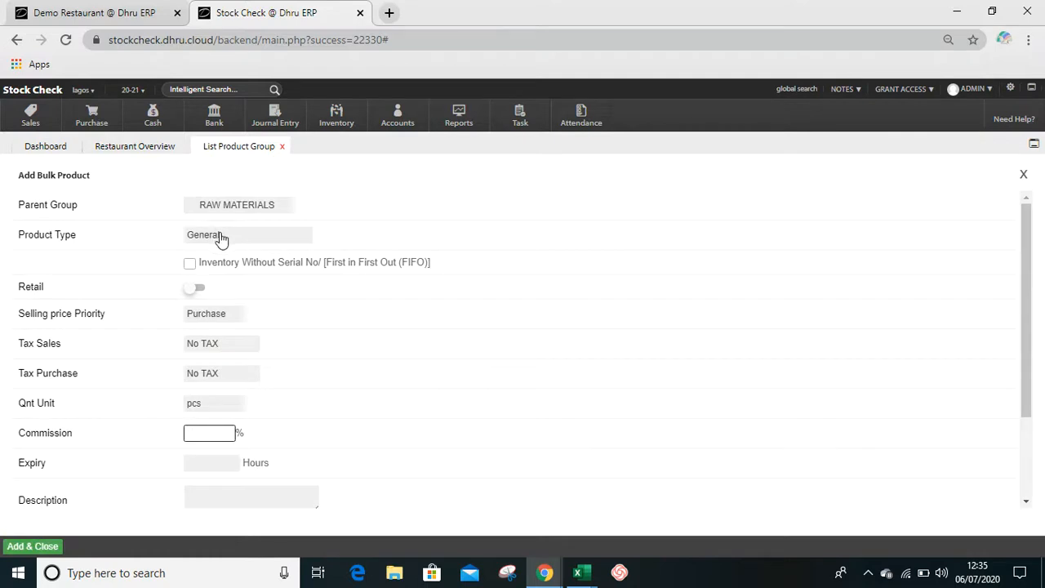
click(219, 237)
click(219, 262)
Step: Enter Heineken RAW as a product in the RAW MATERIALS group and save the entry
scroll(350, 413, down, 3)
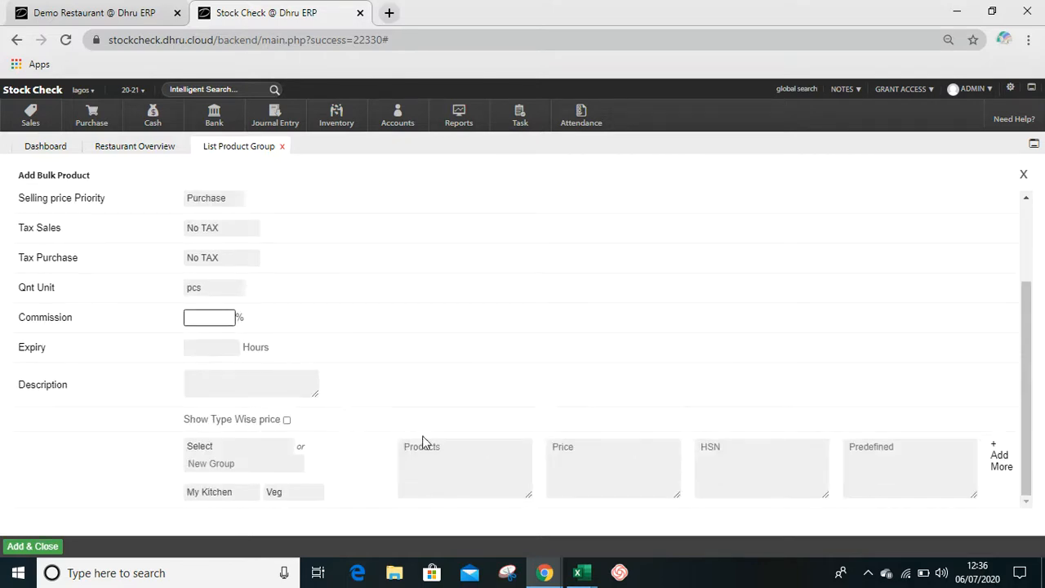
click(448, 453)
text(Heineken)
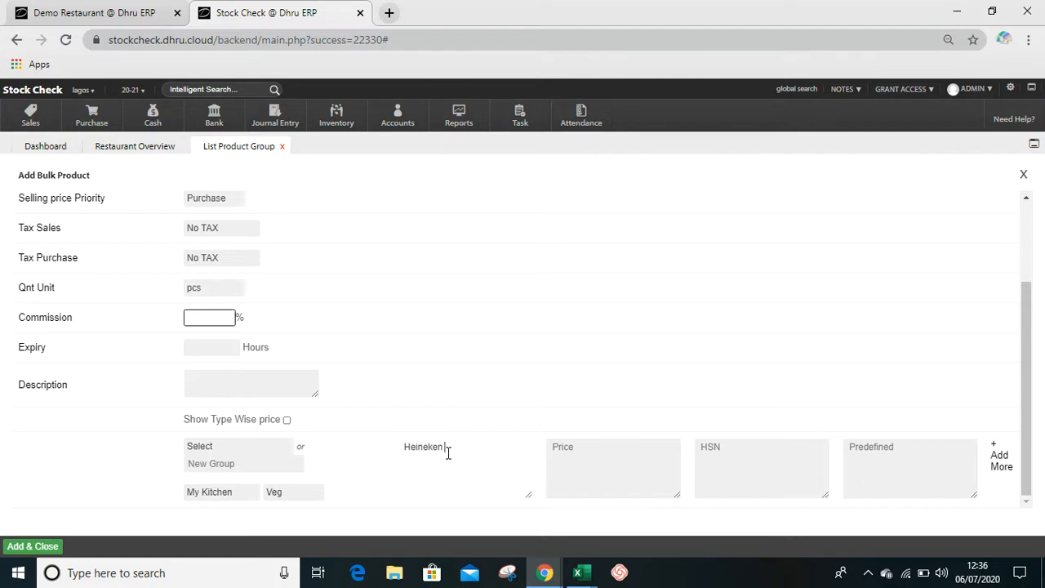
text( RAW)
click(238, 447)
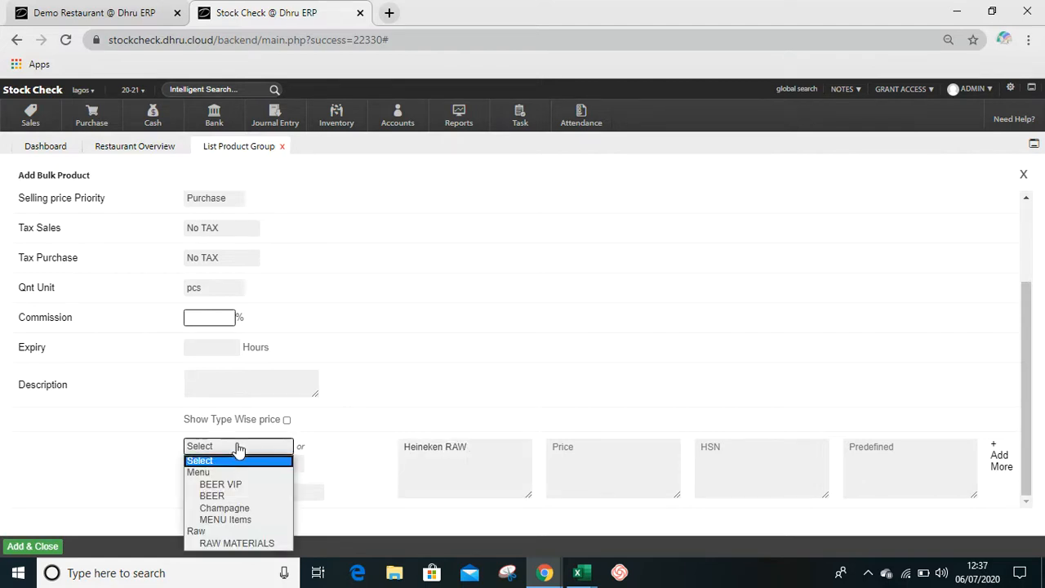
click(235, 543)
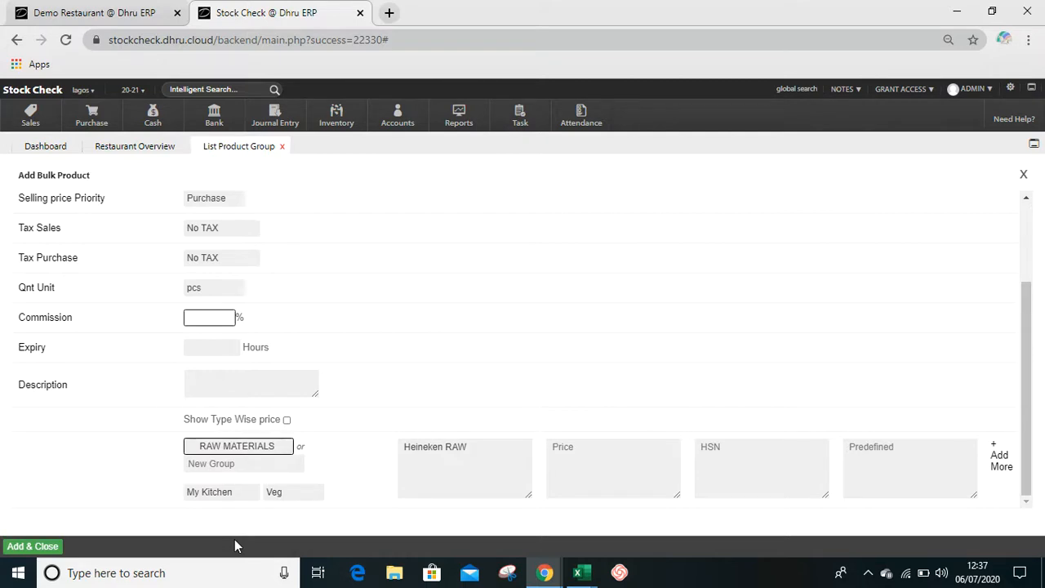
click(23, 549)
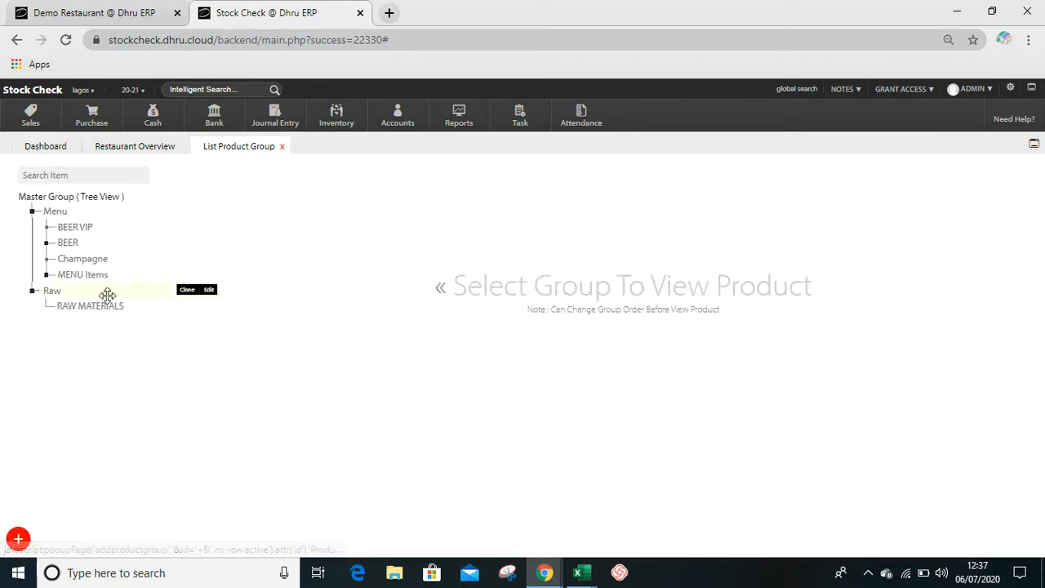
Step: Start another bulk entry from the RAW MATERIALS group with Row Material type, FIFO inventory without serial numbers, and kg as the quantity unit
click(98, 305)
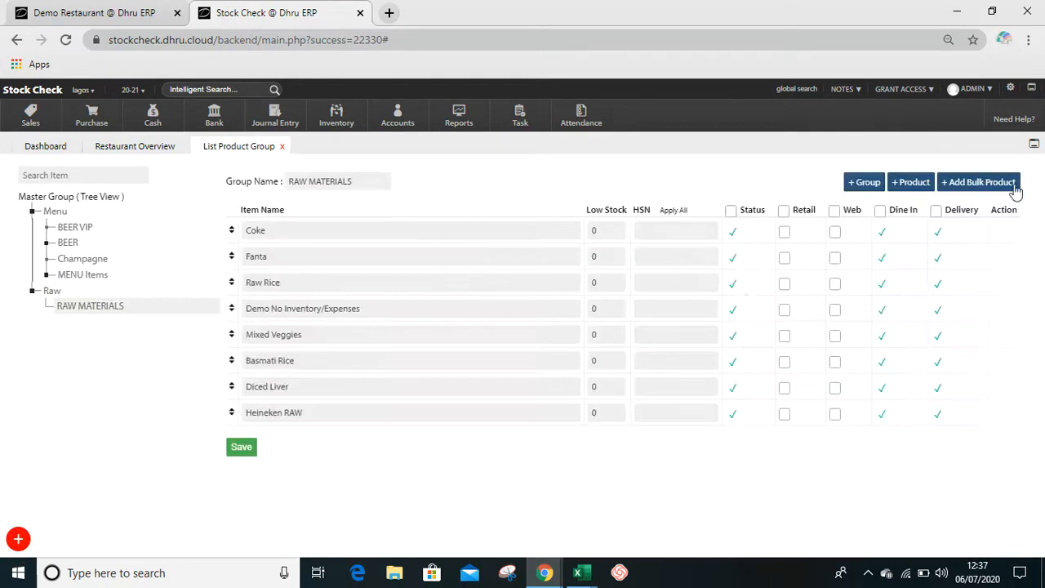
click(996, 183)
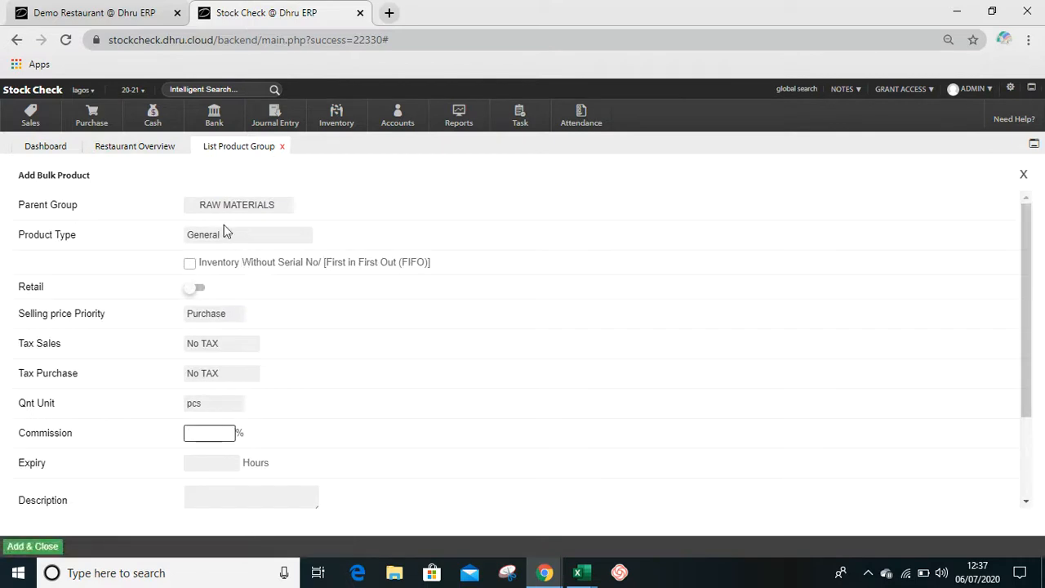
click(223, 239)
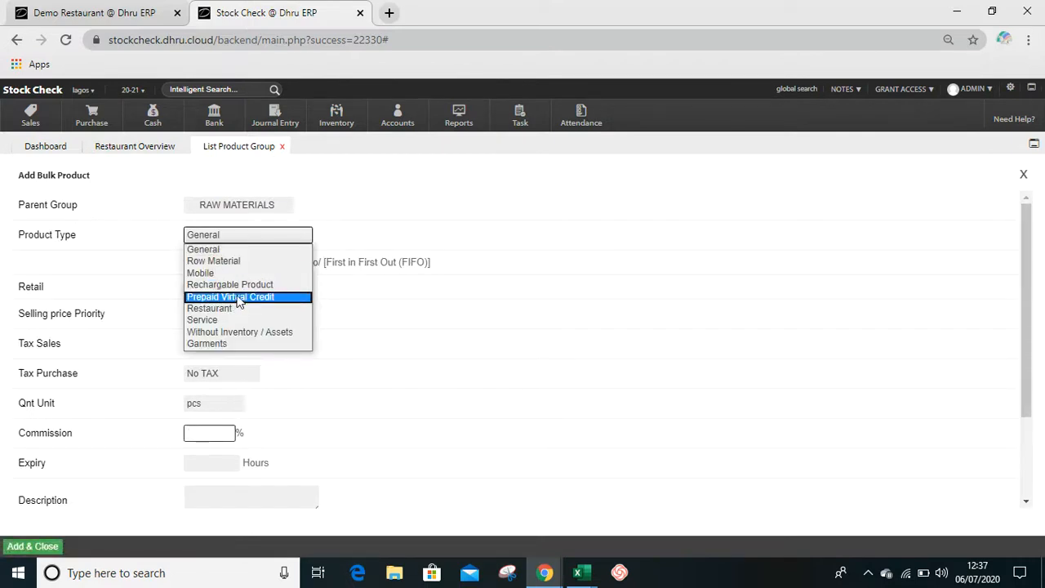
click(216, 261)
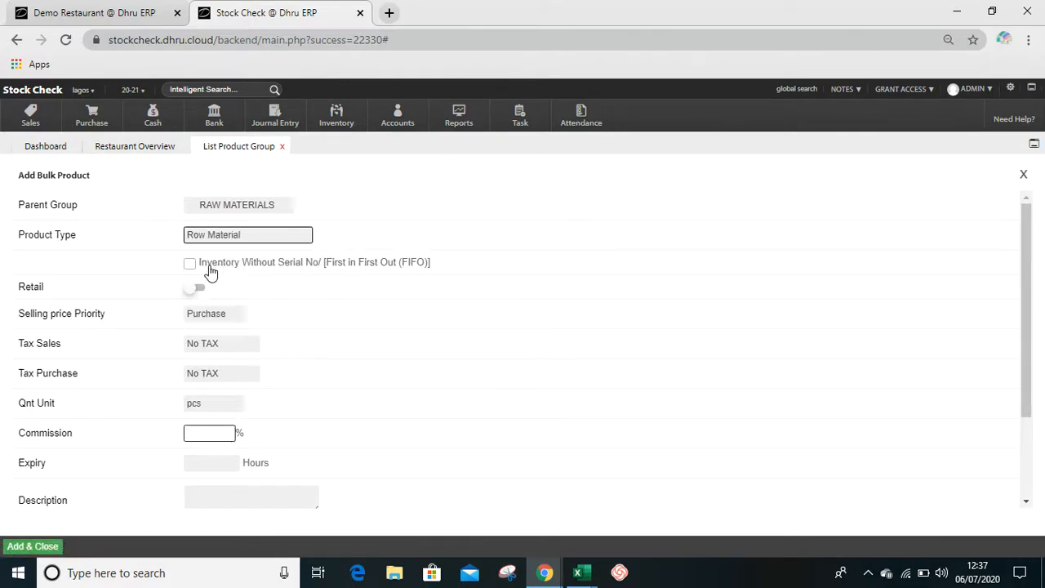
click(209, 270)
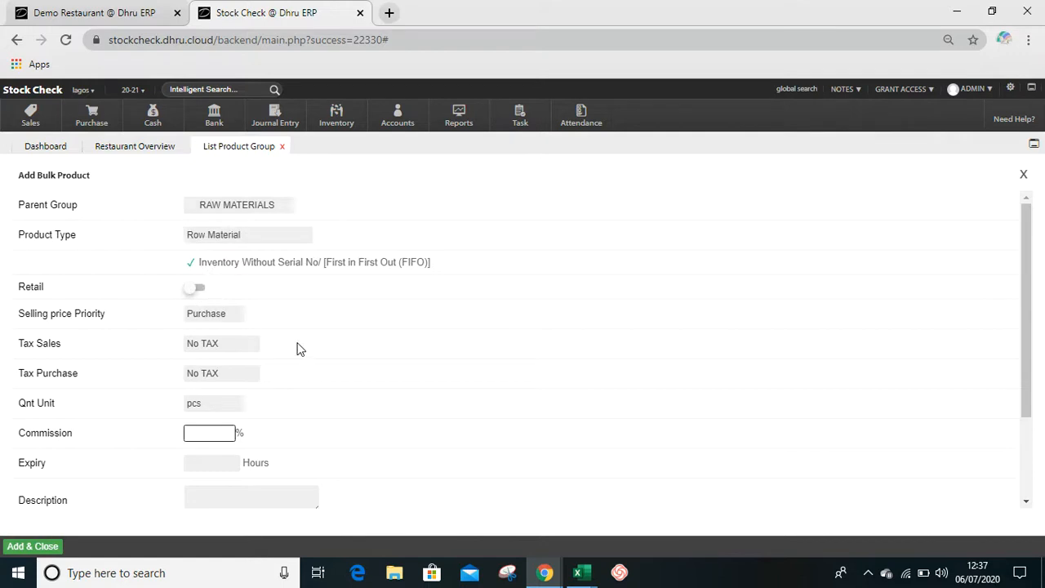
click(214, 402)
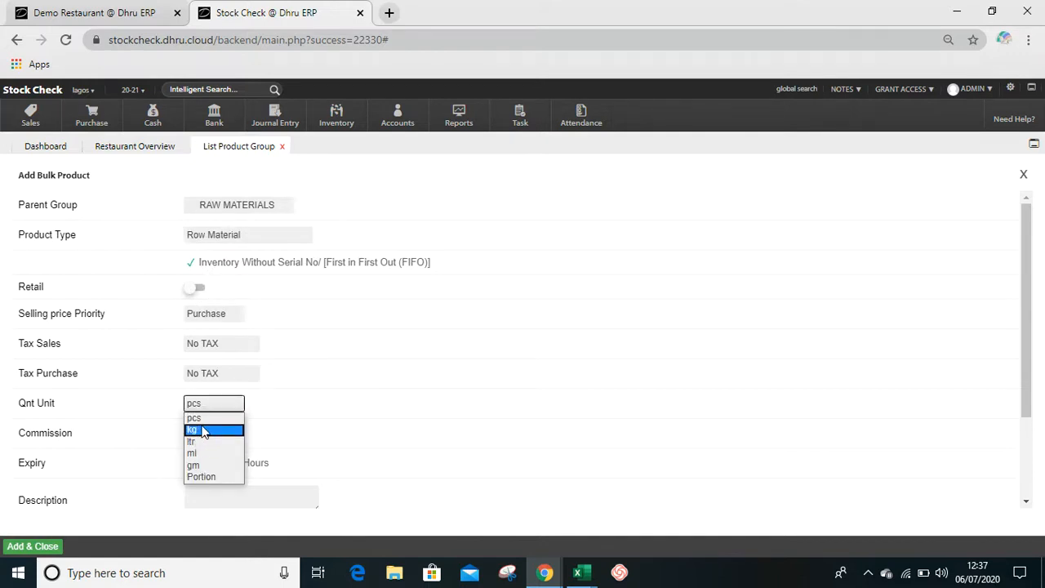
click(203, 427)
click(435, 426)
Step: Enter Beans RAW and Palm Oil RAW as products under RAW MATERIALS, save the entry, and view the group's items
scroll(434, 426, down, 3)
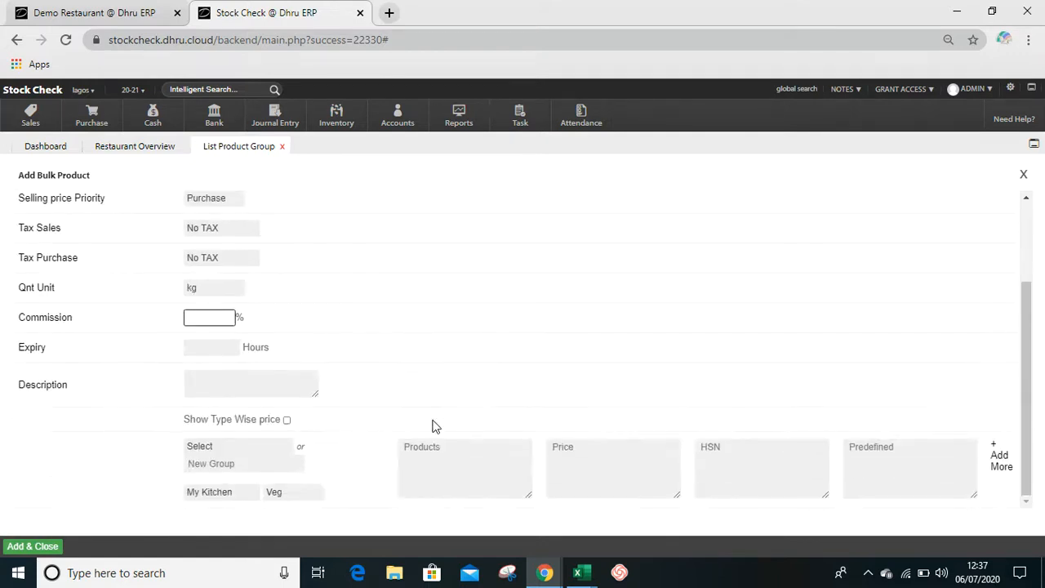
click(228, 445)
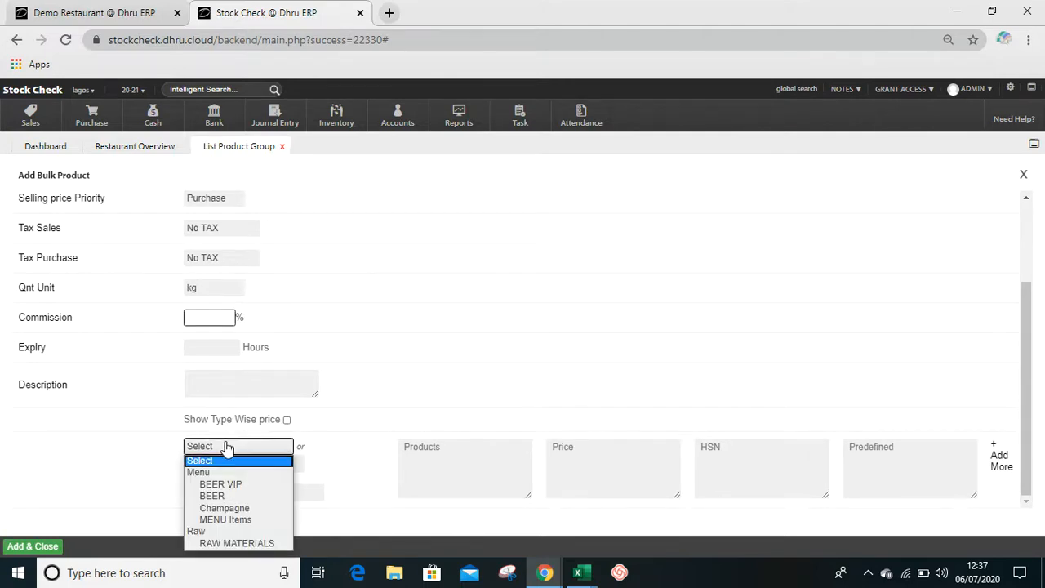
click(235, 543)
click(459, 439)
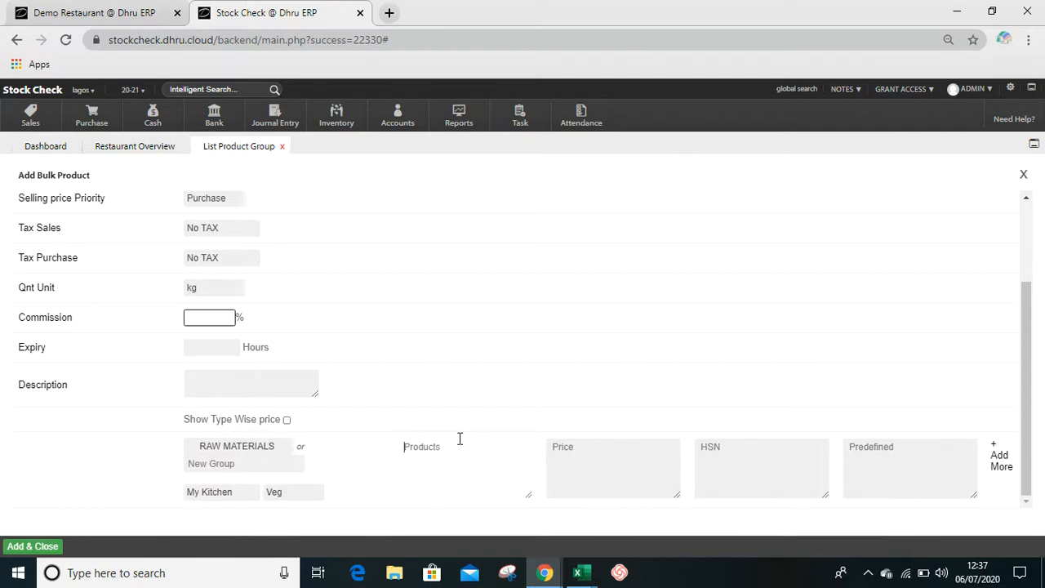
text(B)
text(eans RAW Palm Oil )
text(RAW)
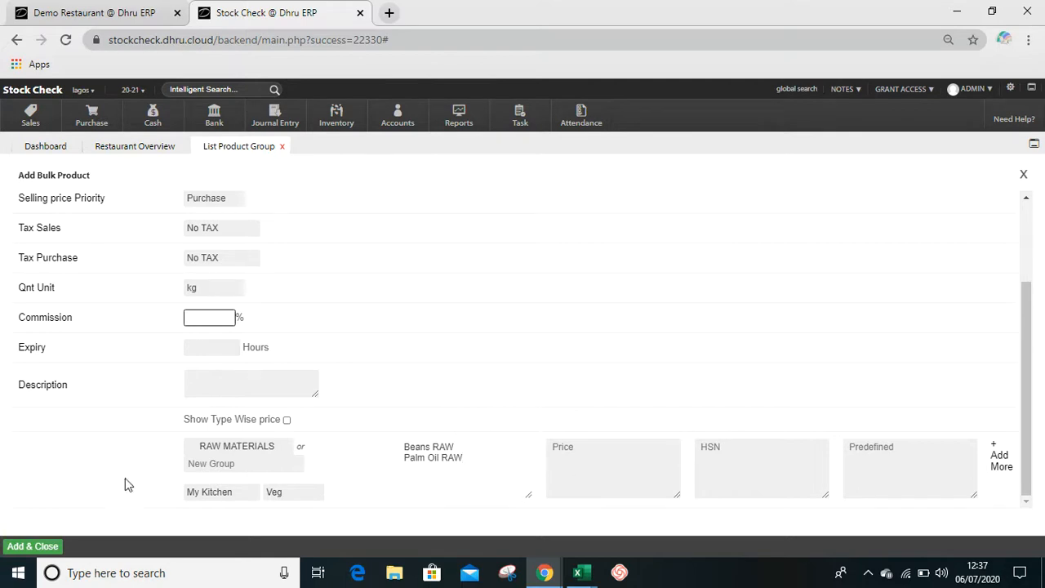
click(34, 552)
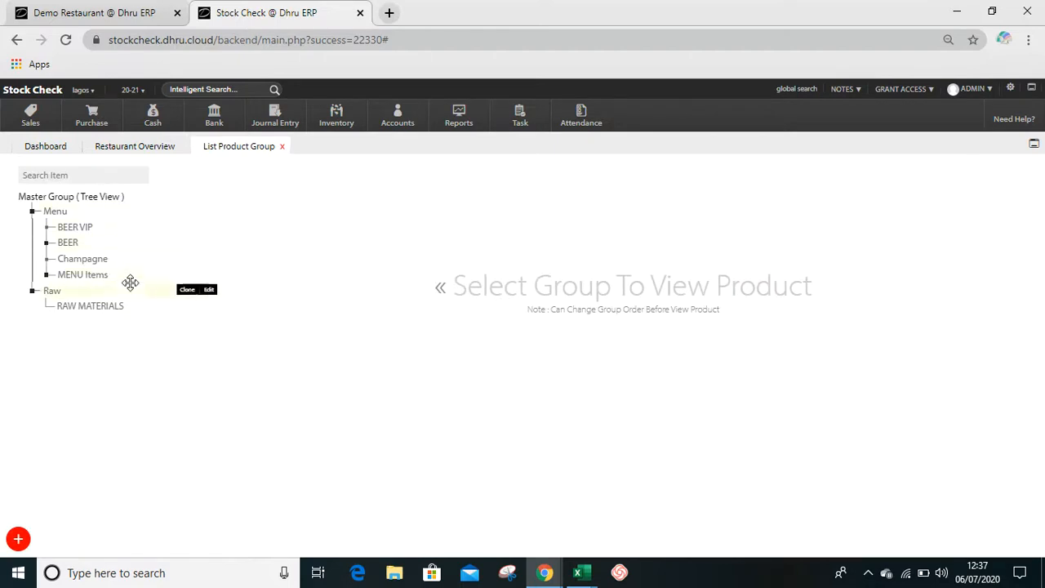
click(91, 307)
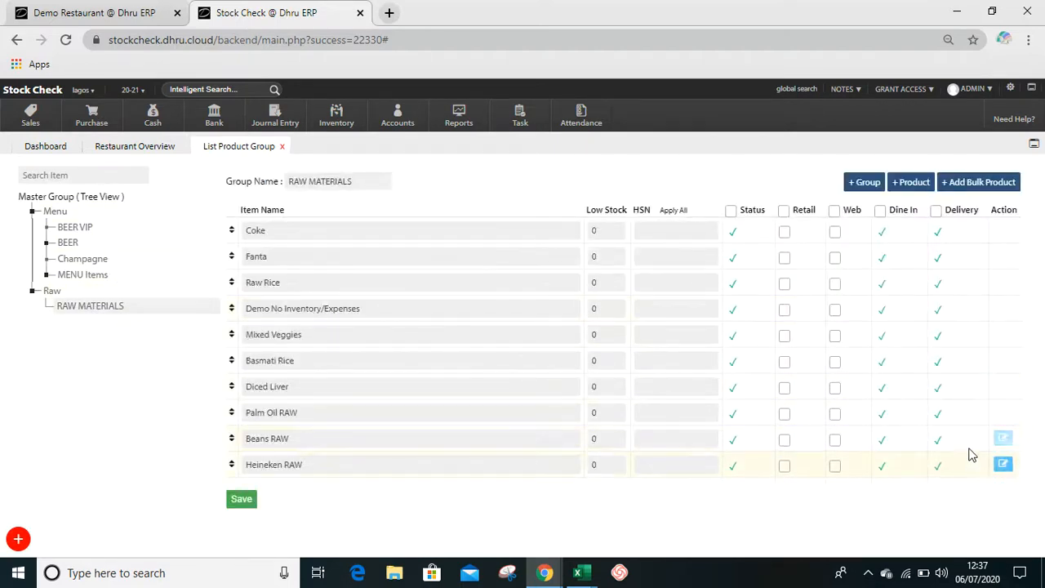
Step: Add 1 pcs of Heineken RAW as a material to the recipe of Heineken VIP in the BEER VIP group
click(79, 228)
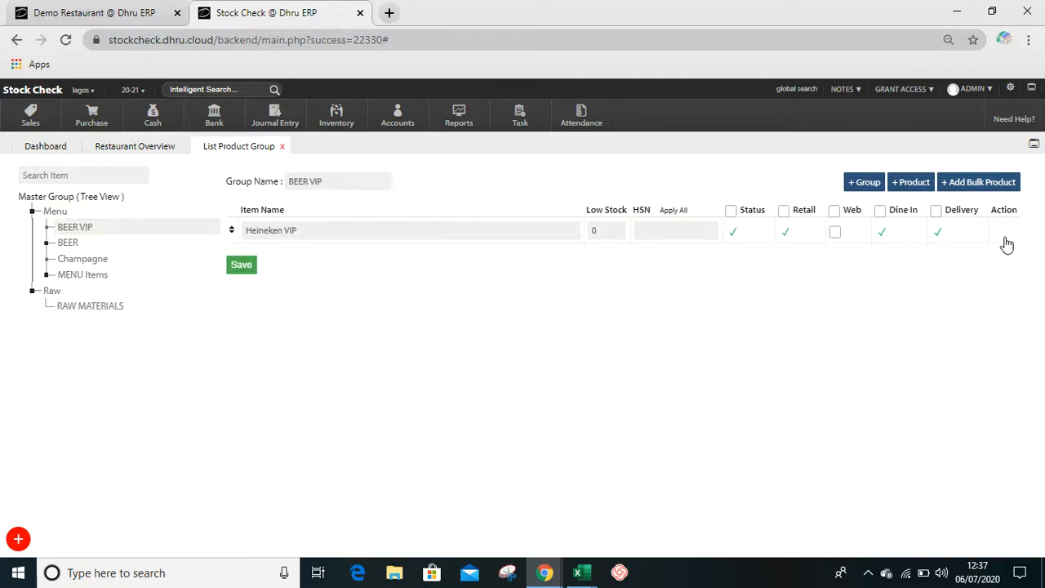
click(1003, 232)
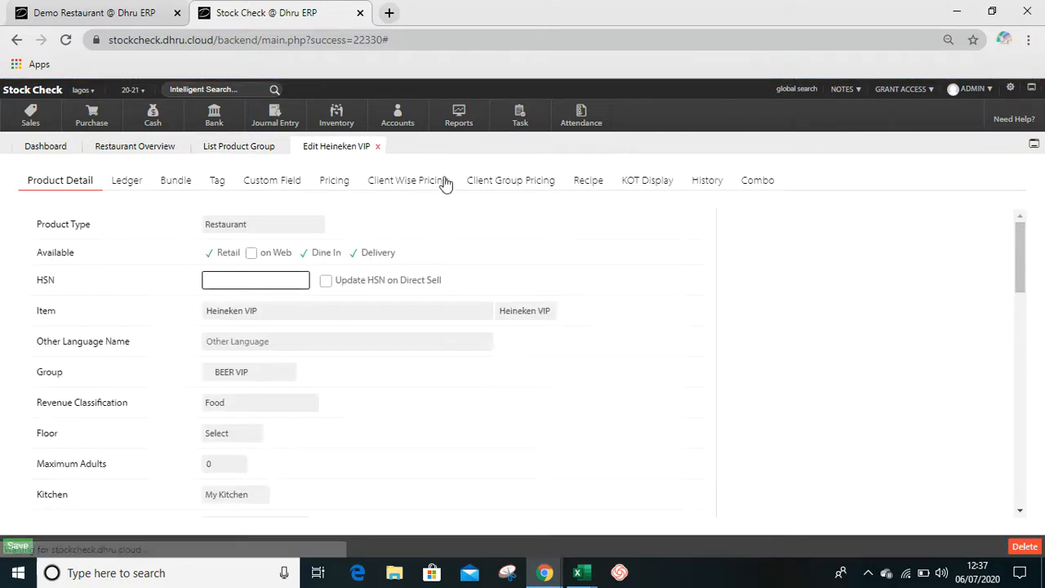
click(582, 186)
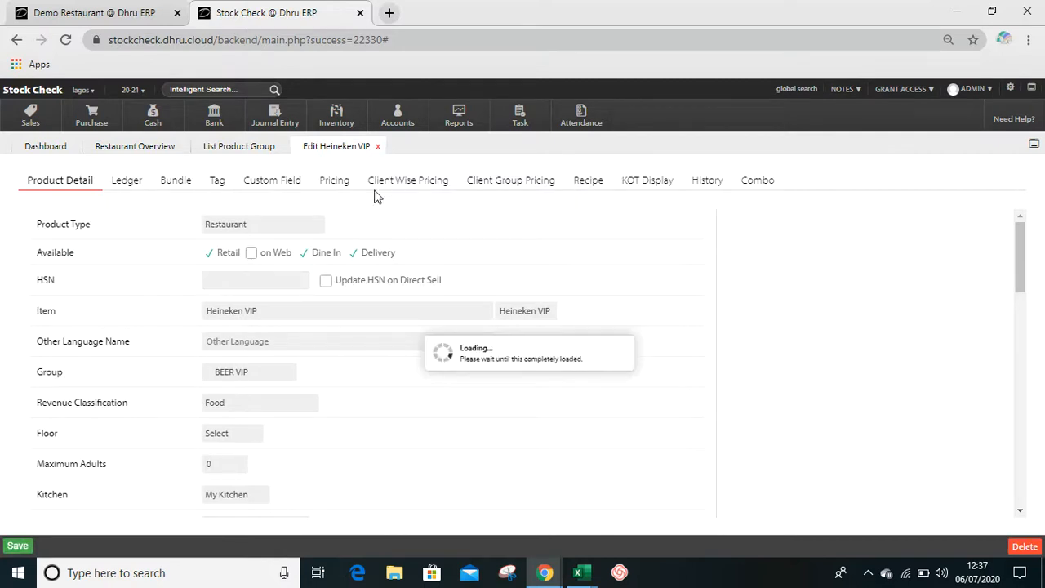
click(181, 214)
text(he)
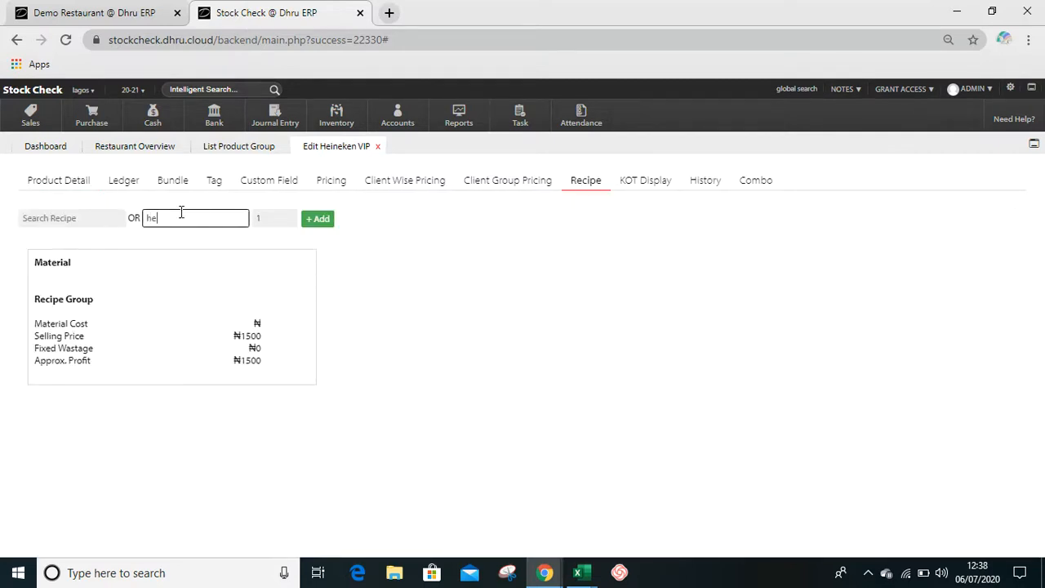
text(in)
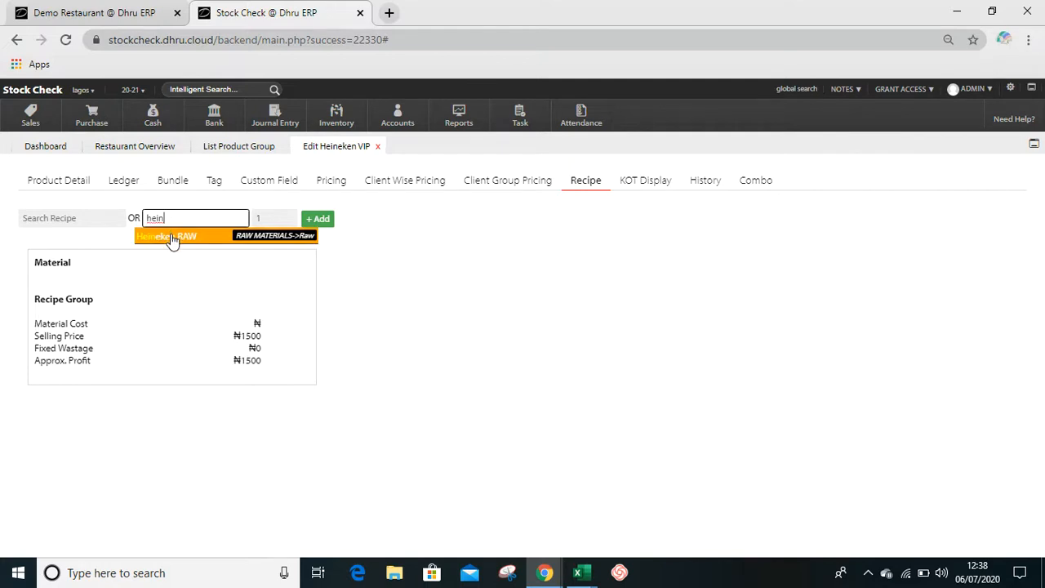
click(171, 236)
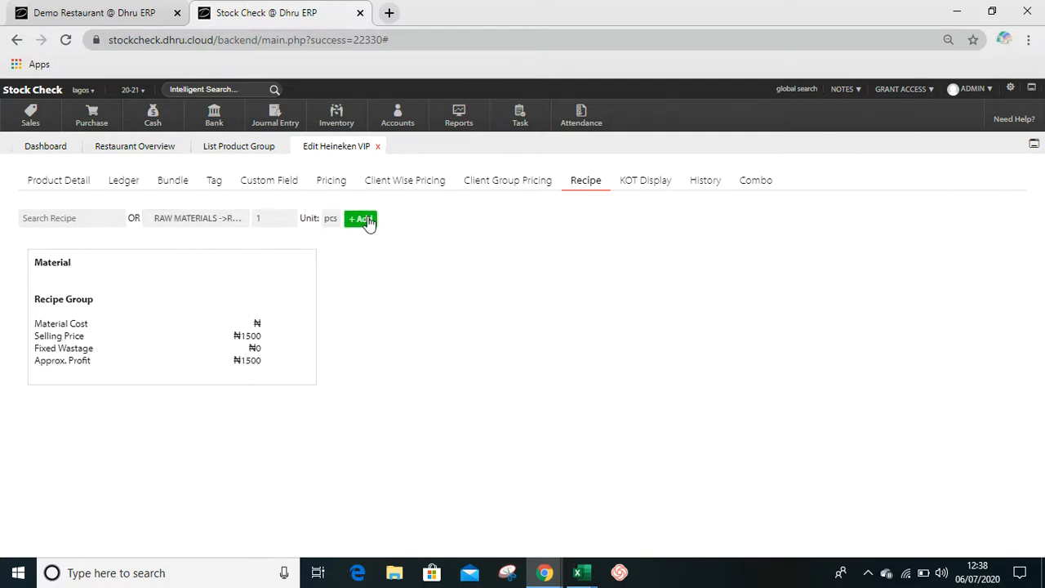
click(365, 221)
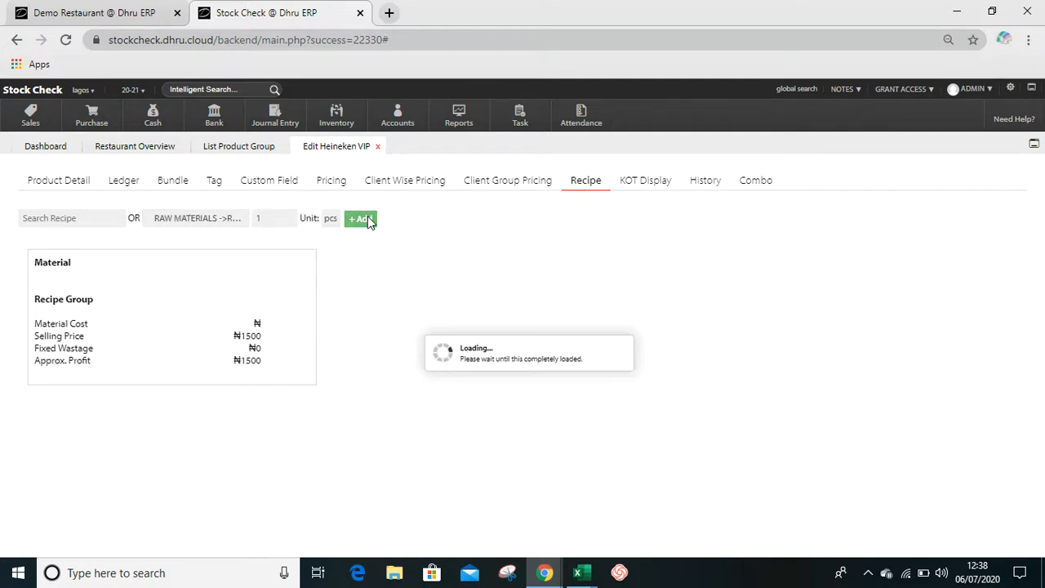
Step: Add 1 pcs of Heineken RAW as a material to the recipe of Heineken in the BEER group
click(239, 147)
click(103, 245)
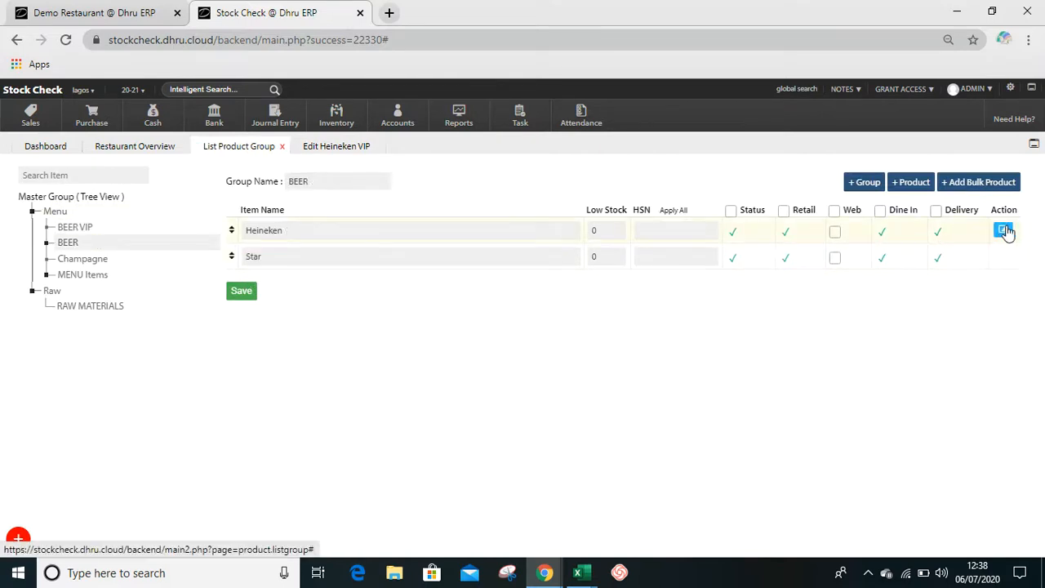
click(1004, 232)
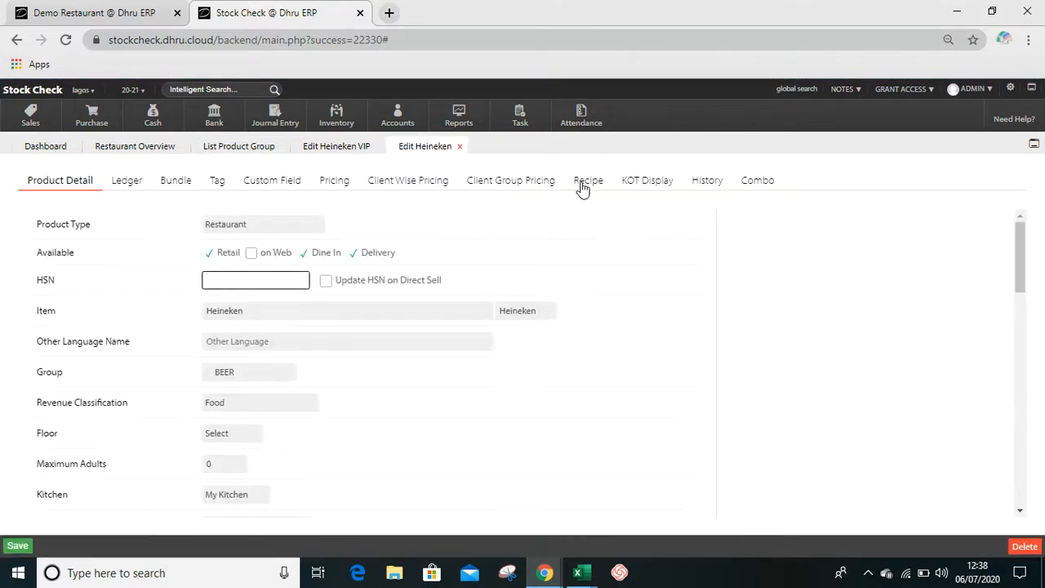
click(588, 183)
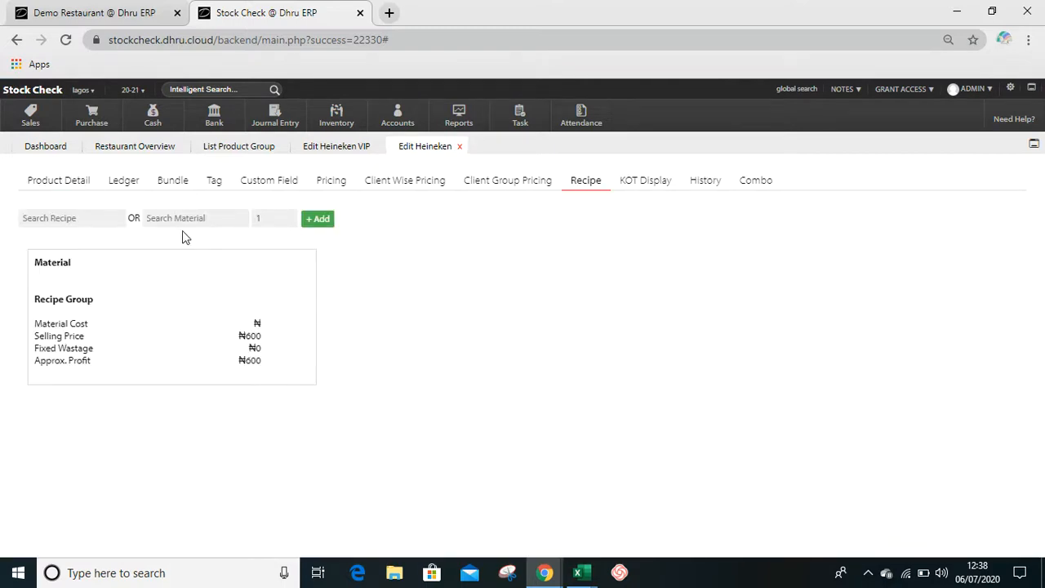
click(171, 219)
text(hei)
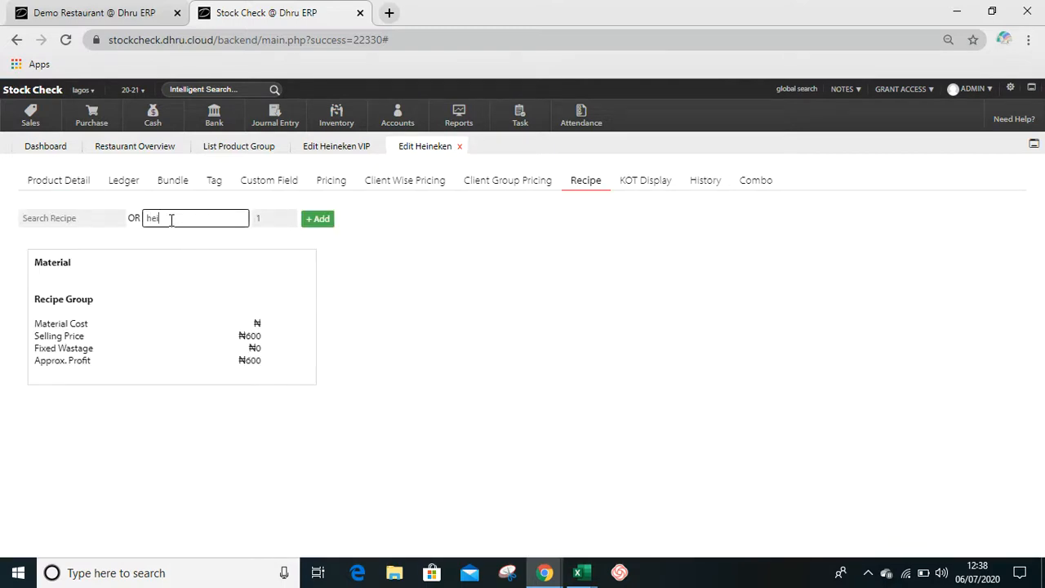
text(n)
click(164, 235)
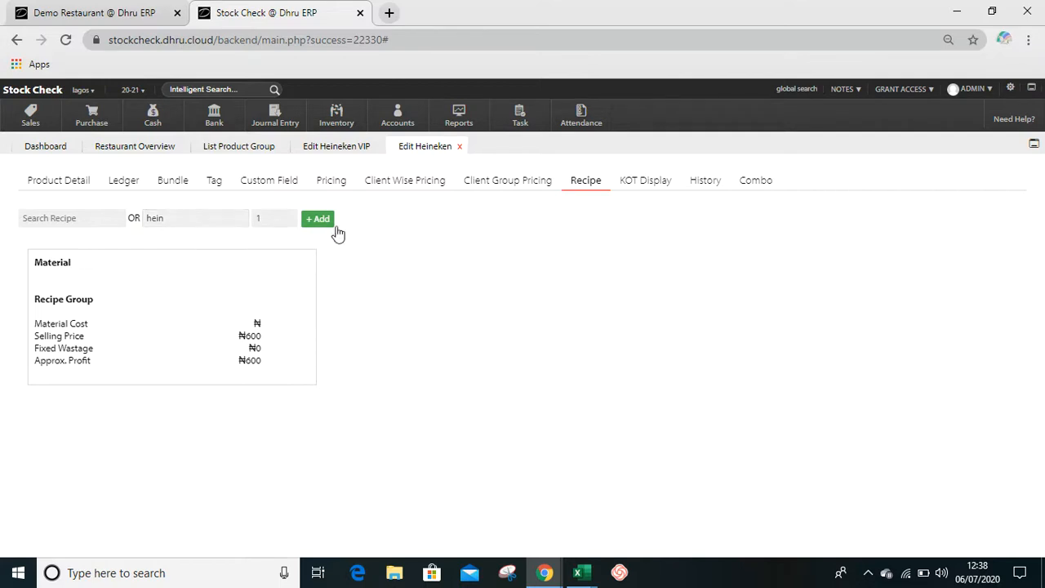
click(363, 219)
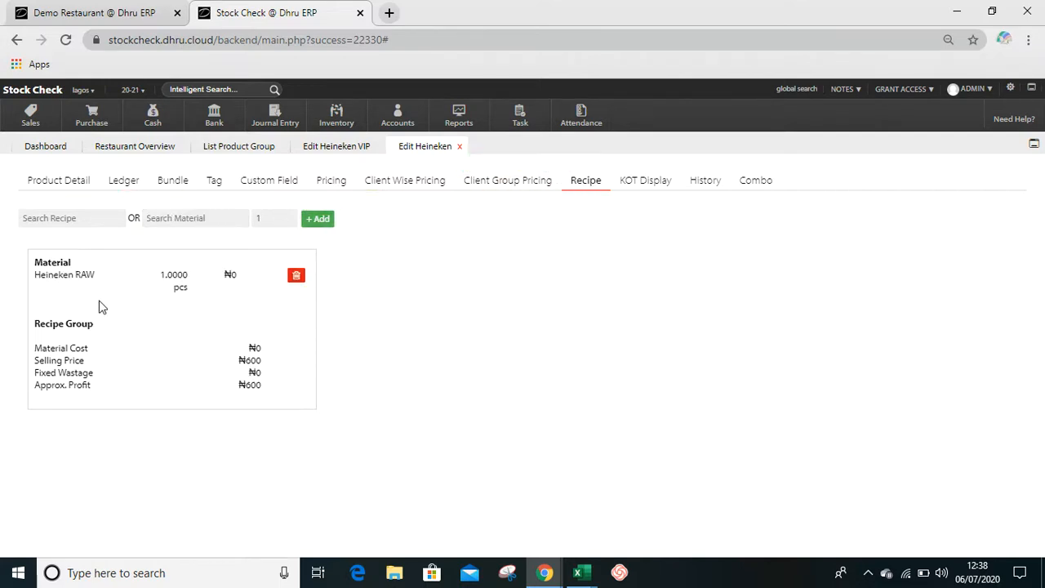
Step: Open the Beans Porridge product from the MENU Items group for editing
click(249, 148)
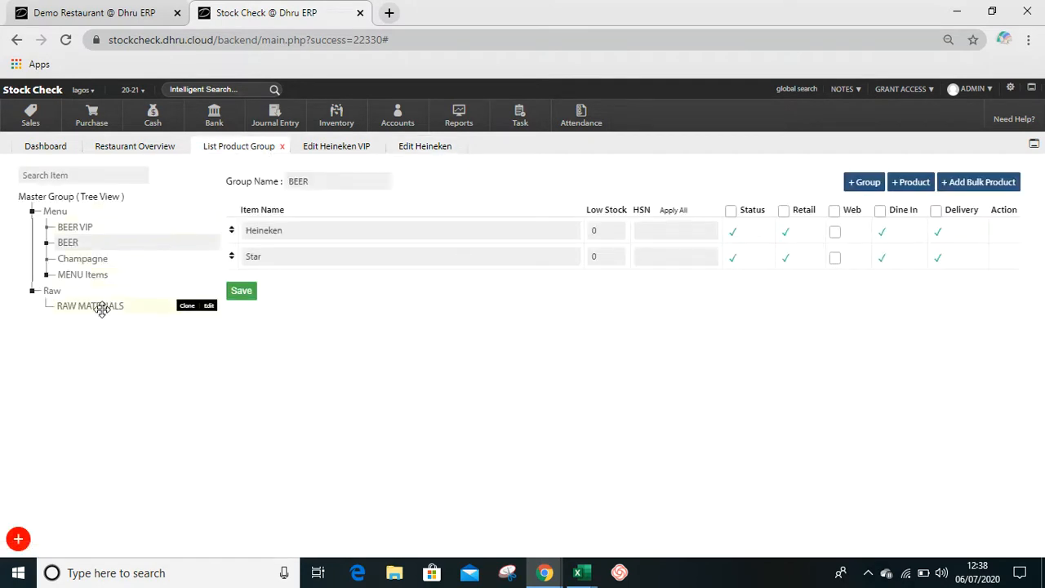
click(115, 276)
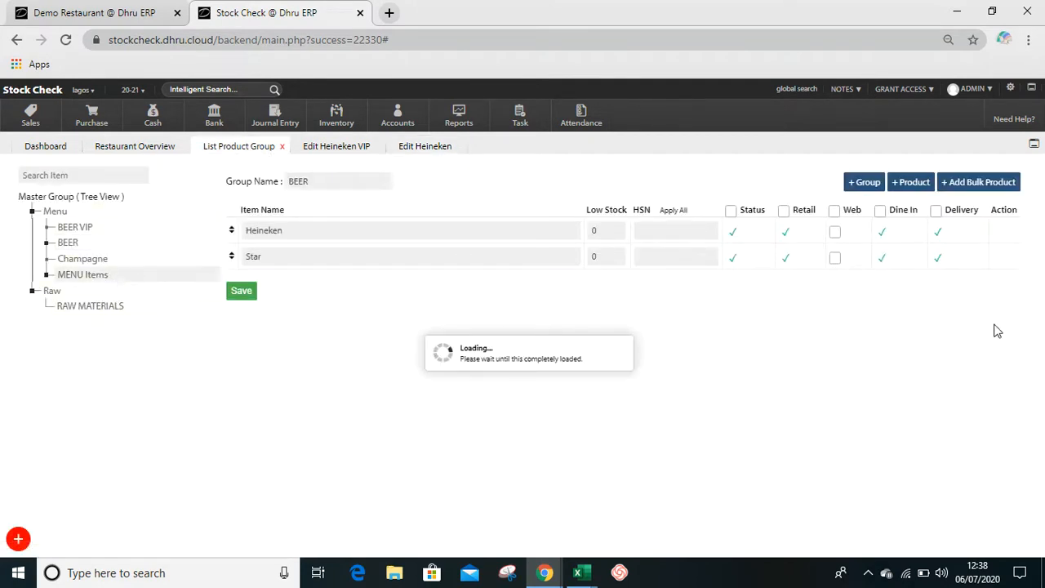
click(1005, 360)
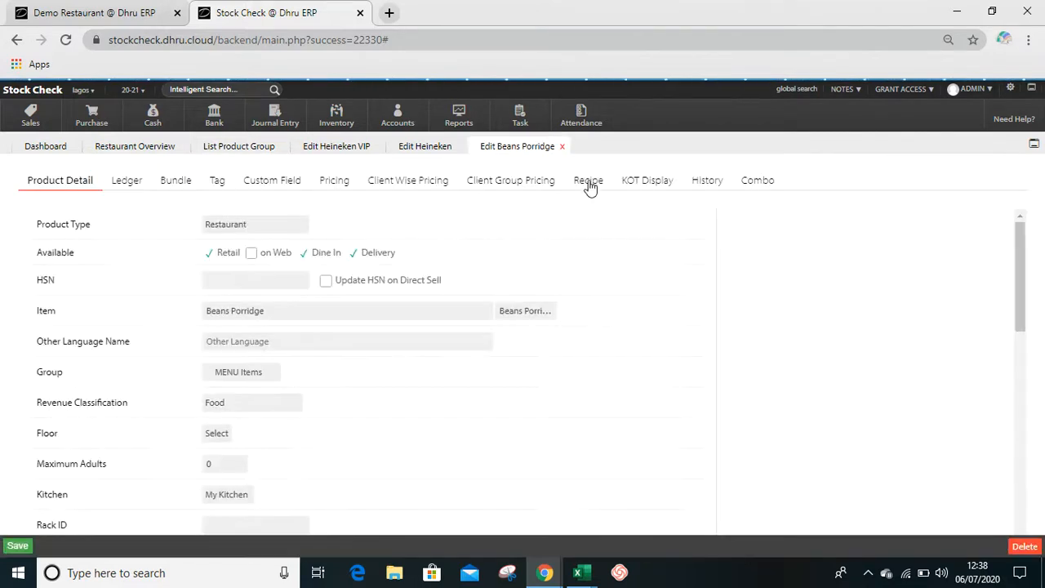
Step: Add 150 gm of Beans RAW as a material to the Beans Porridge recipe
click(190, 217)
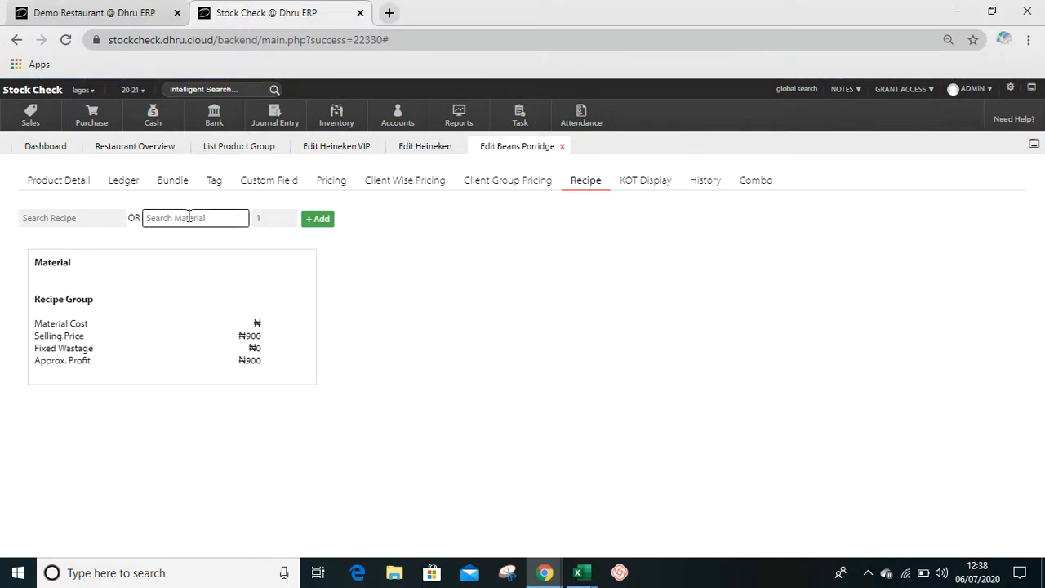
text(bean)
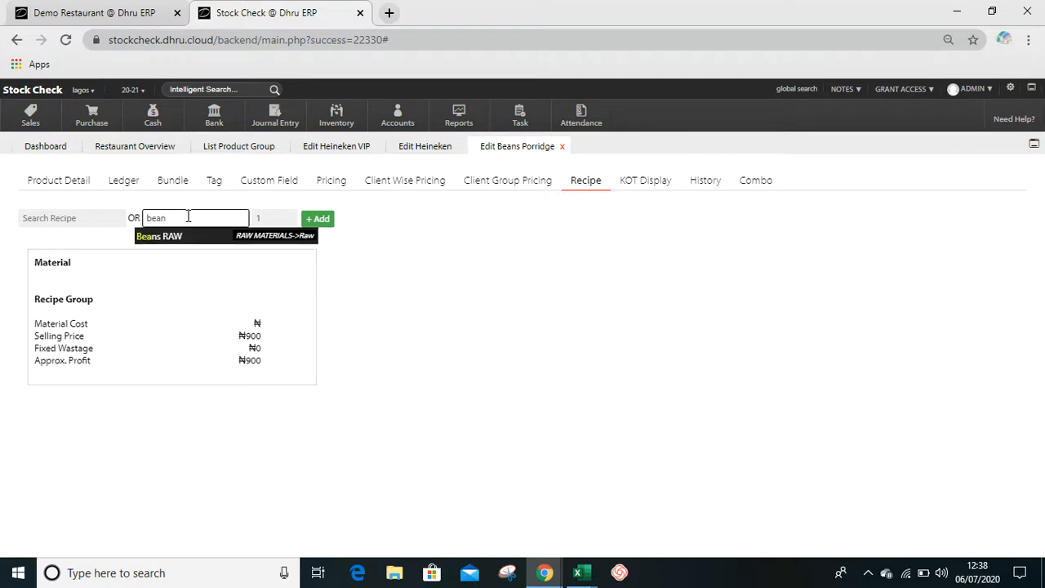
click(183, 236)
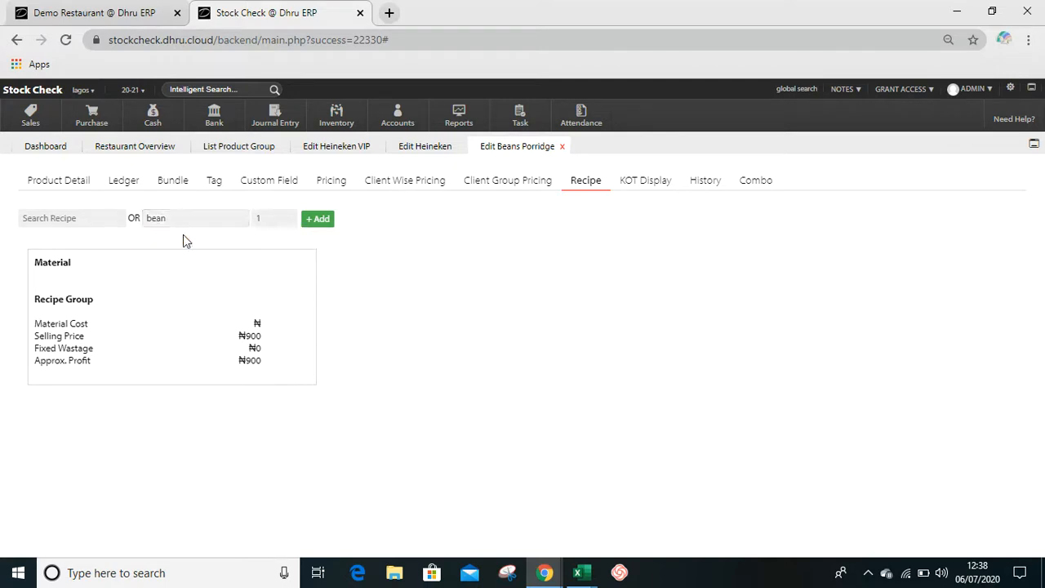
click(281, 218)
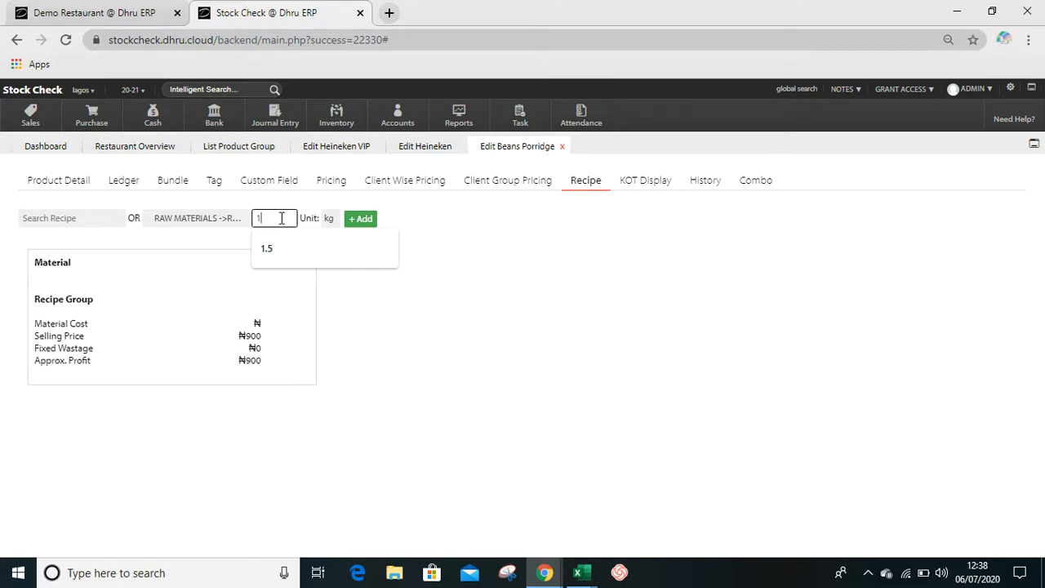
text(5)
key(BackSpace)
text(5)
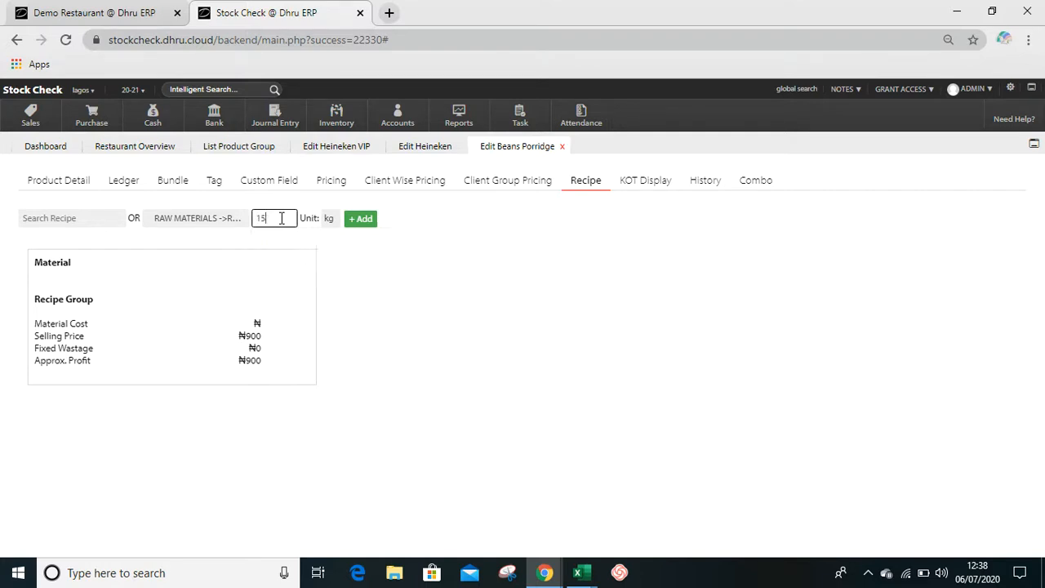
text(0)
click(329, 219)
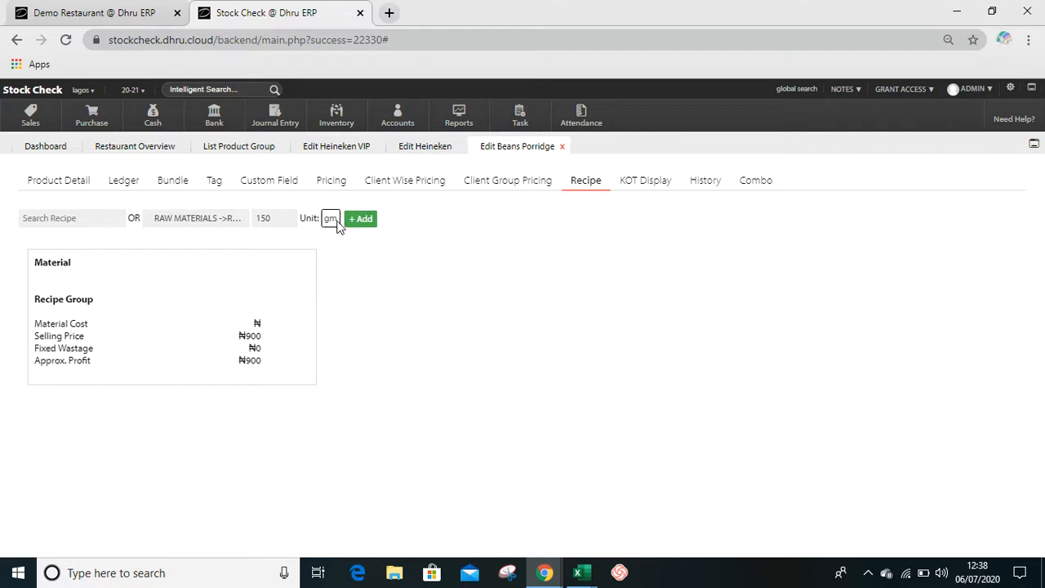
click(363, 220)
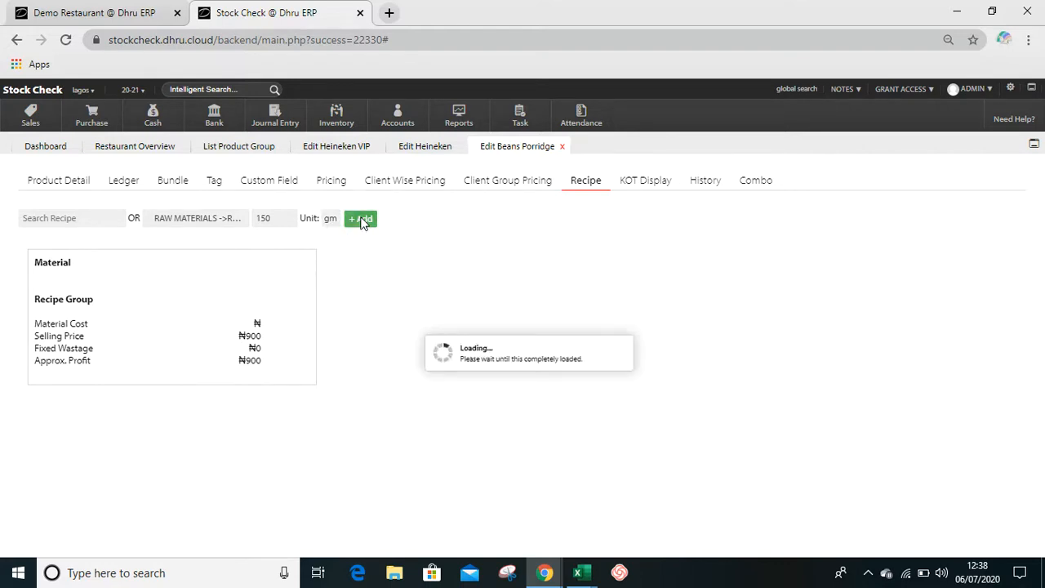
Step: Add 25 gm of Palm Oil RAW as a material to the Beans Porridge recipe and refresh the recipe
click(597, 186)
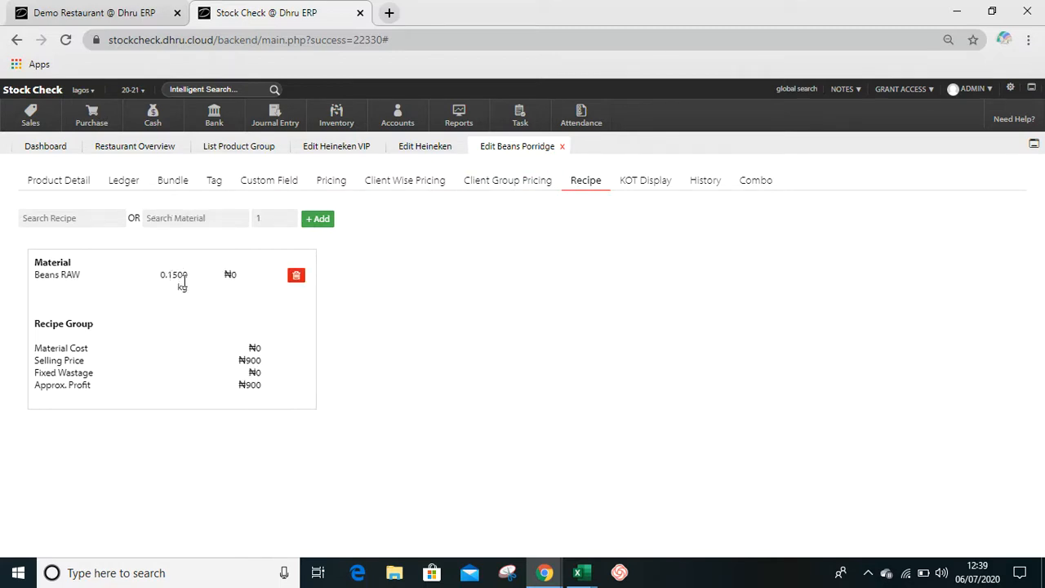
click(205, 226)
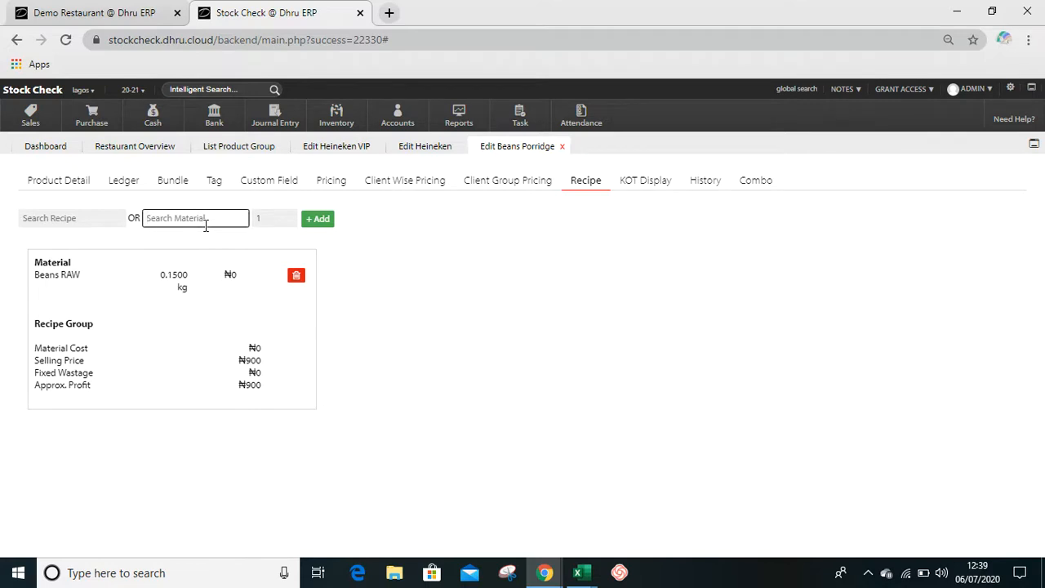
text(pal)
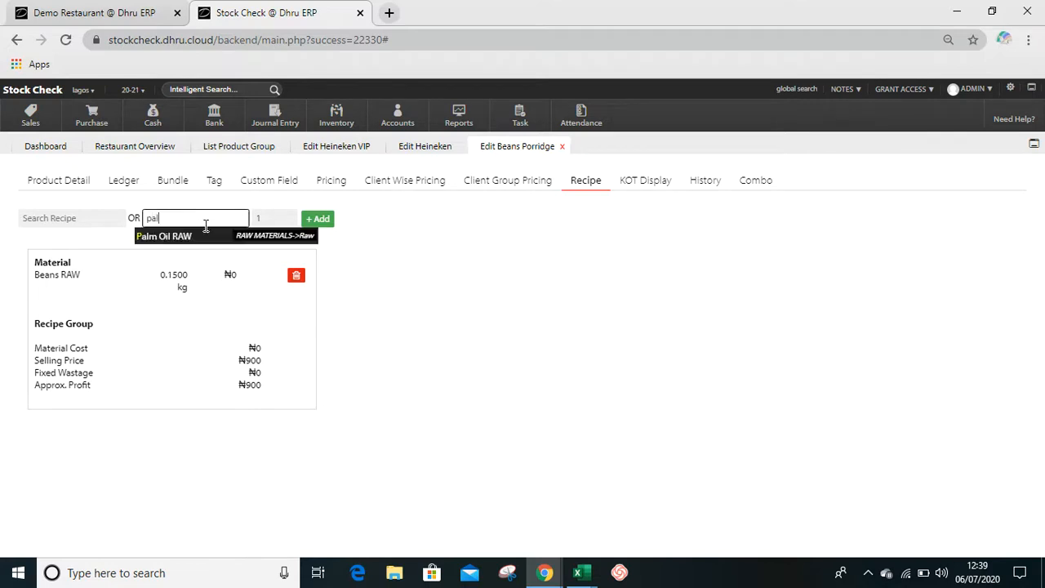
click(192, 237)
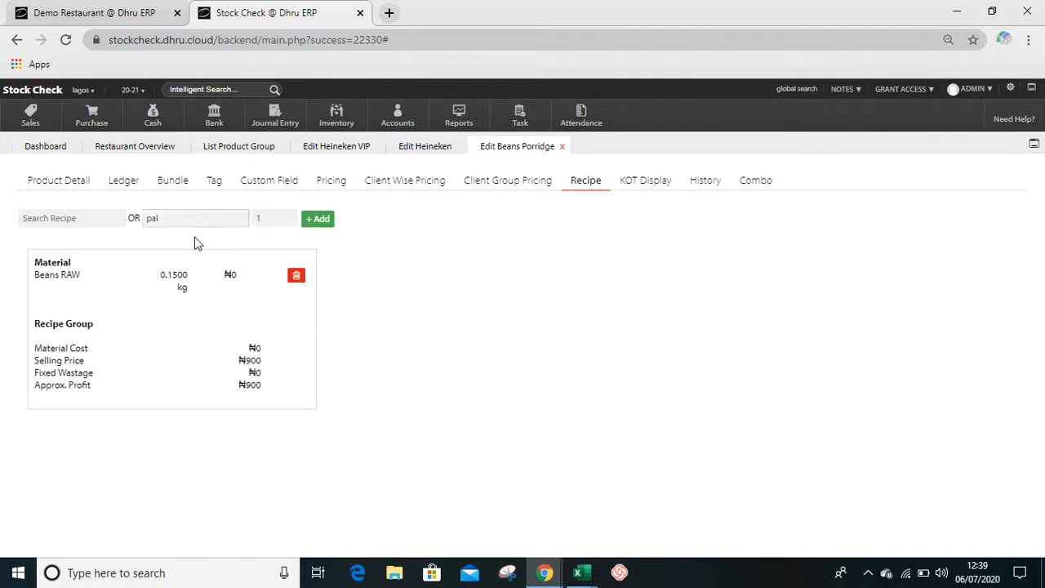
click(271, 218)
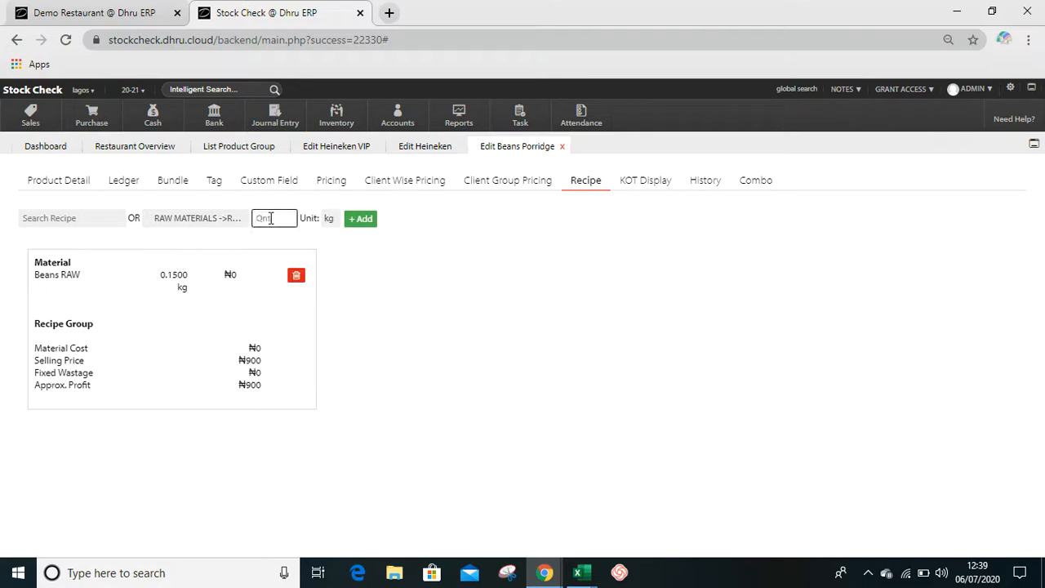
text(25)
click(330, 221)
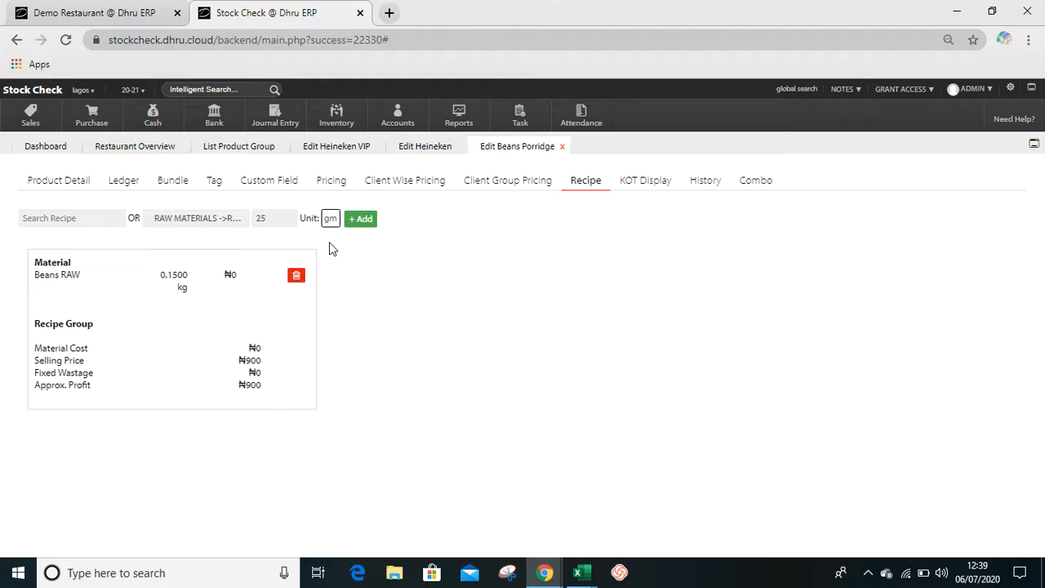
click(364, 219)
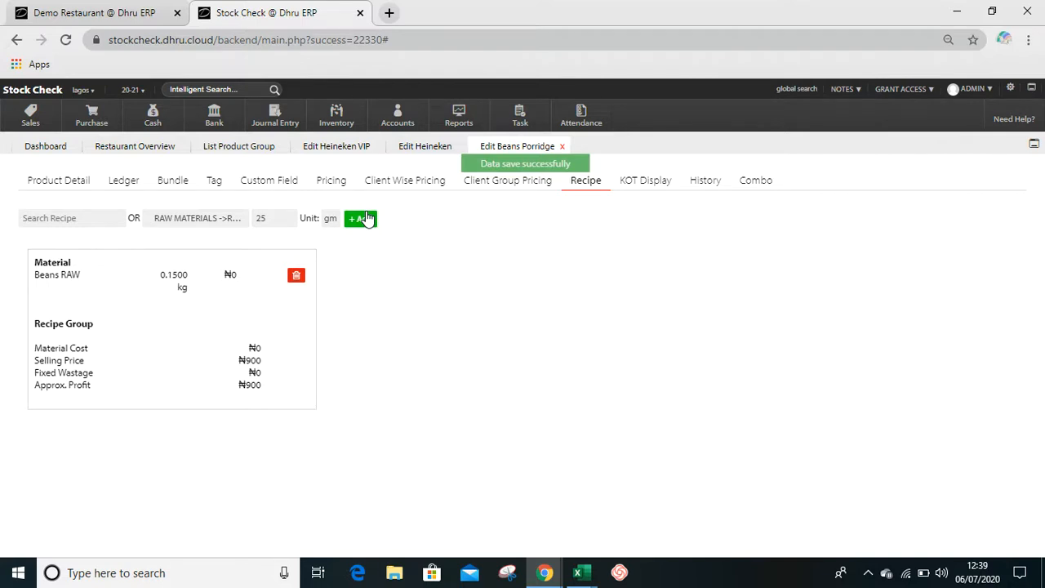
click(588, 183)
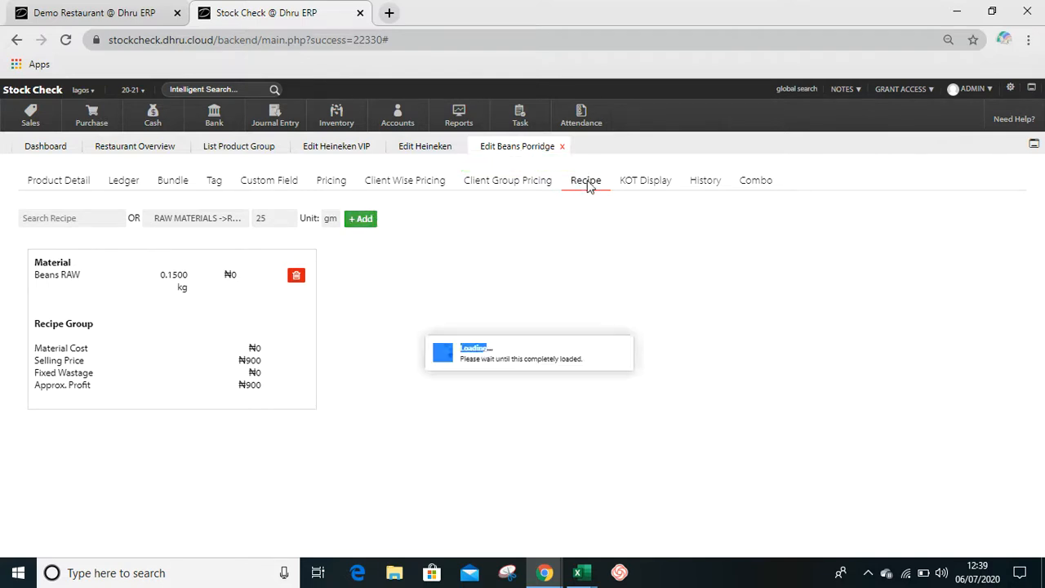